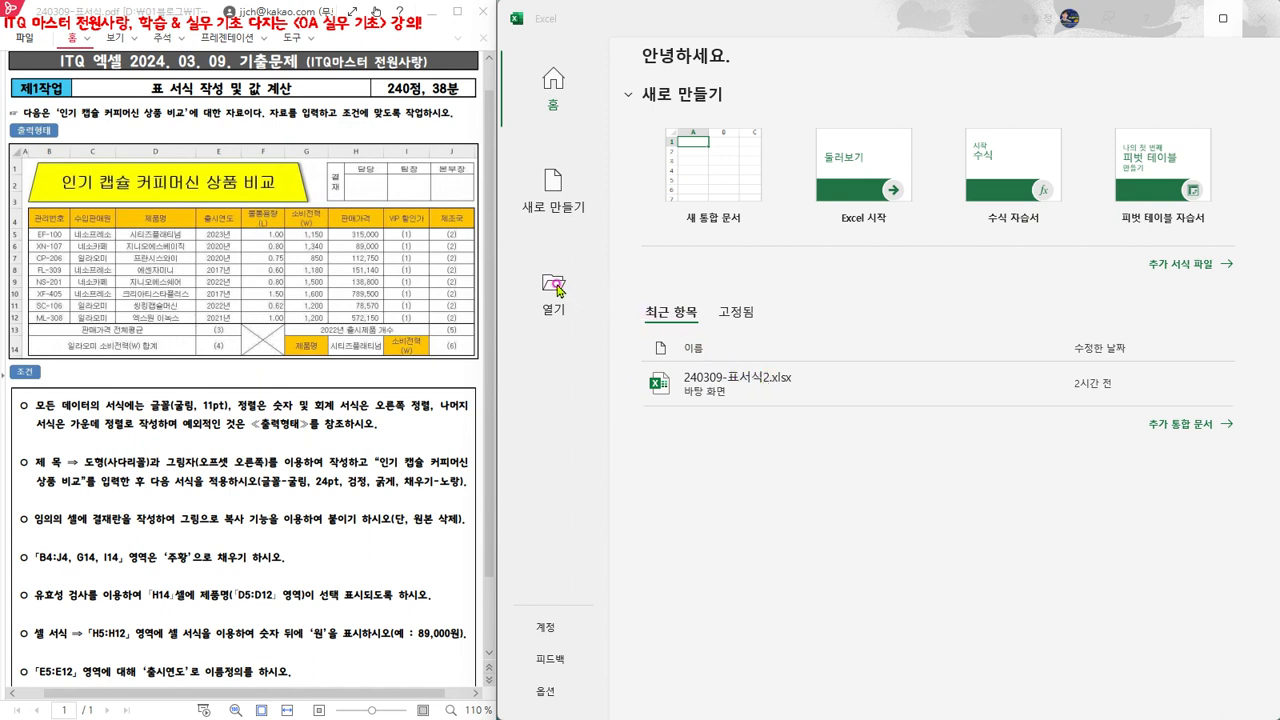
Step: Open the workbook 240309-표서식2.xlsx from the desktop folder (바탕 화면)
{"action": "left_click", "coordinate": [558, 288]}
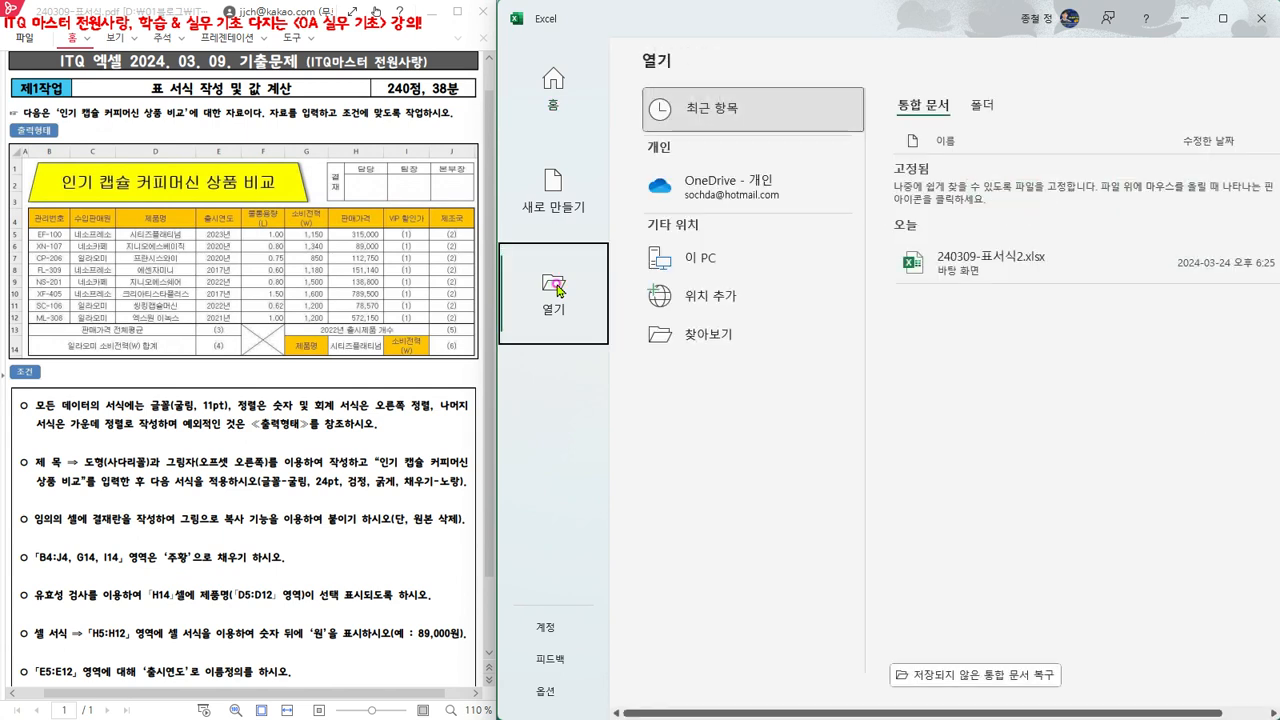
{"action": "left_click", "coordinate": [703, 338]}
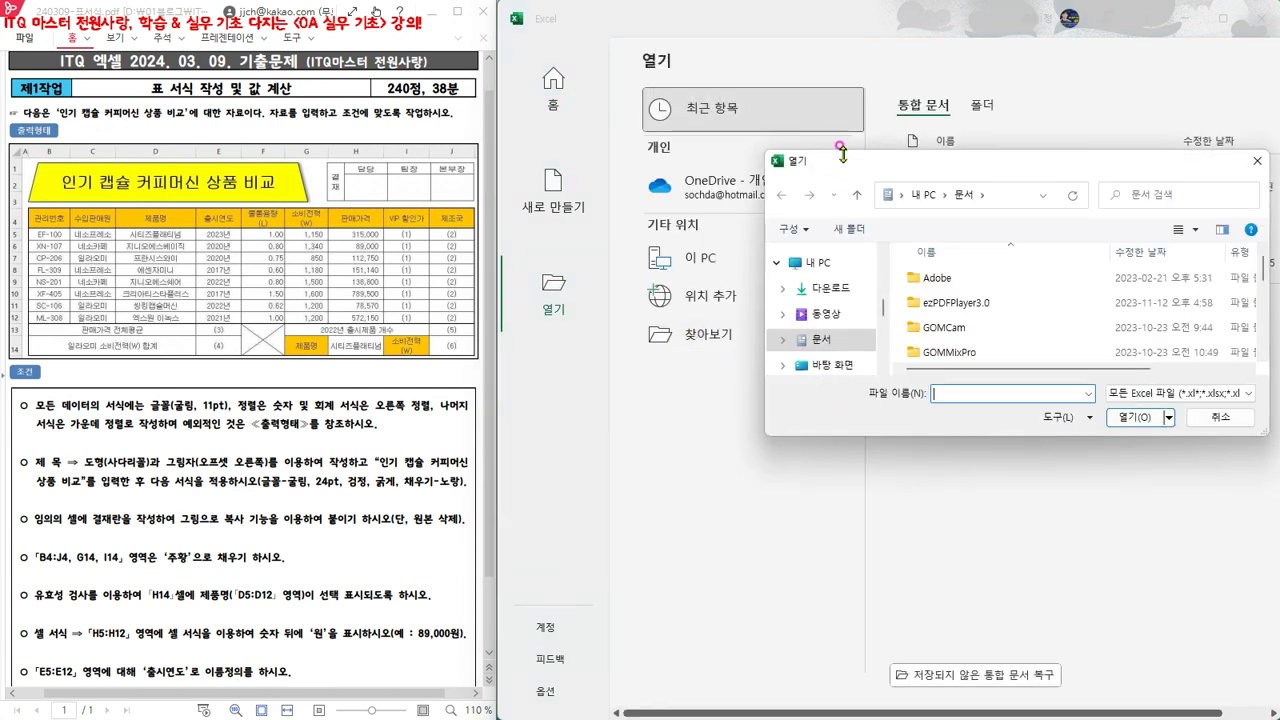
{"action": "scroll", "coordinate": [805, 280], "scroll_direction": "down", "scroll_amount": 2}
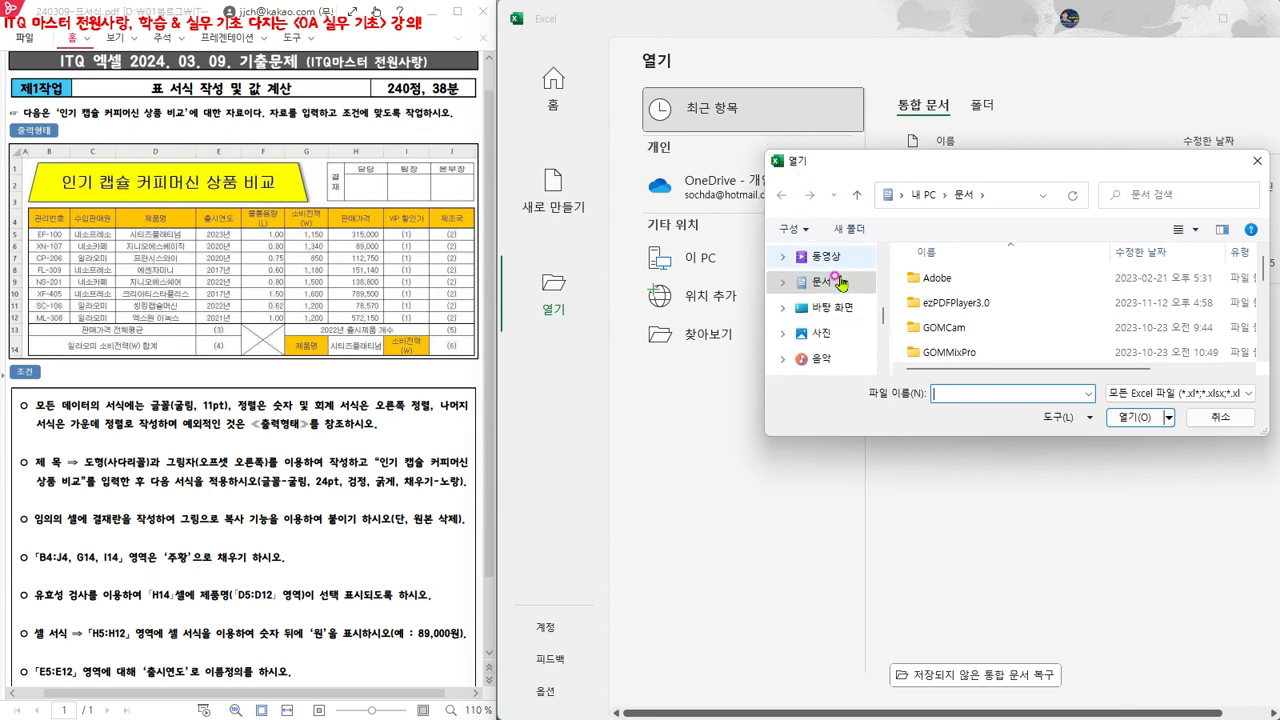
{"action": "left_click", "coordinate": [826, 318]}
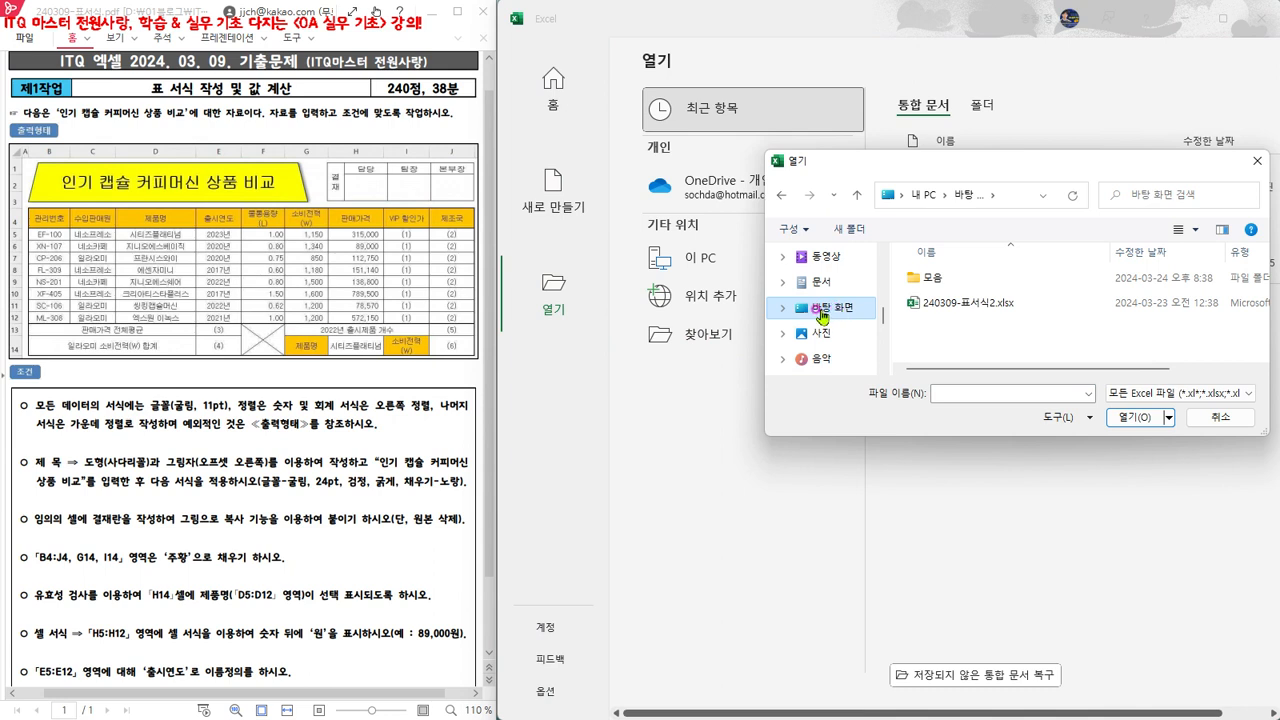
{"action": "left_click", "coordinate": [980, 308]}
{"action": "left_click", "coordinate": [1136, 425]}
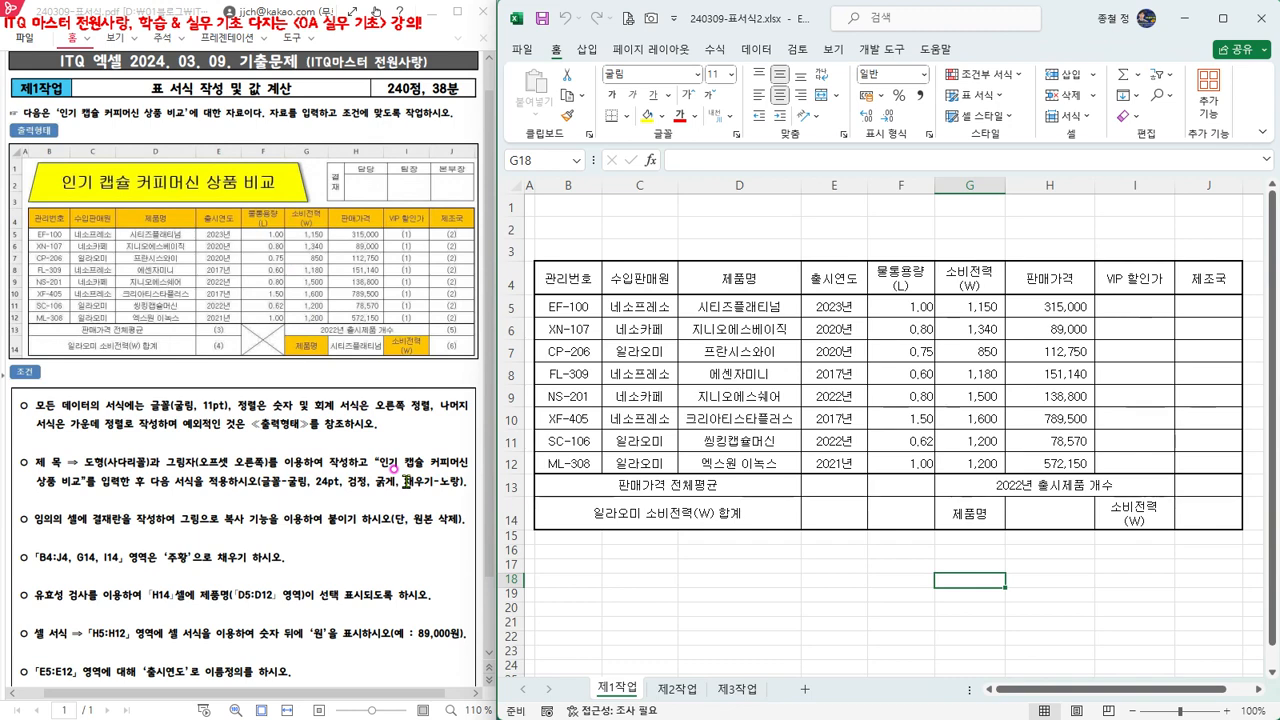
Step: Insert a trapezoid (사다리꼴) above the table, spanning columns B to about the middle of G within rows 1 to 3
{"action": "left_click", "coordinate": [585, 52]}
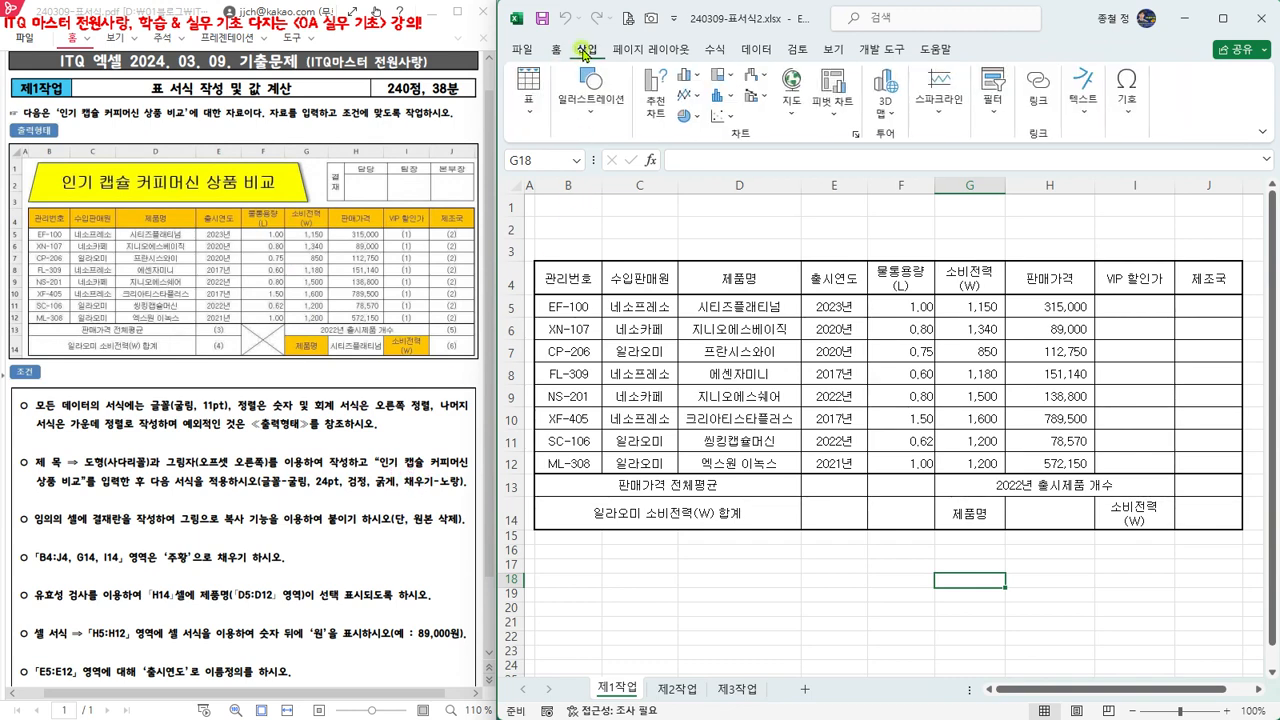
{"action": "left_click", "coordinate": [592, 117]}
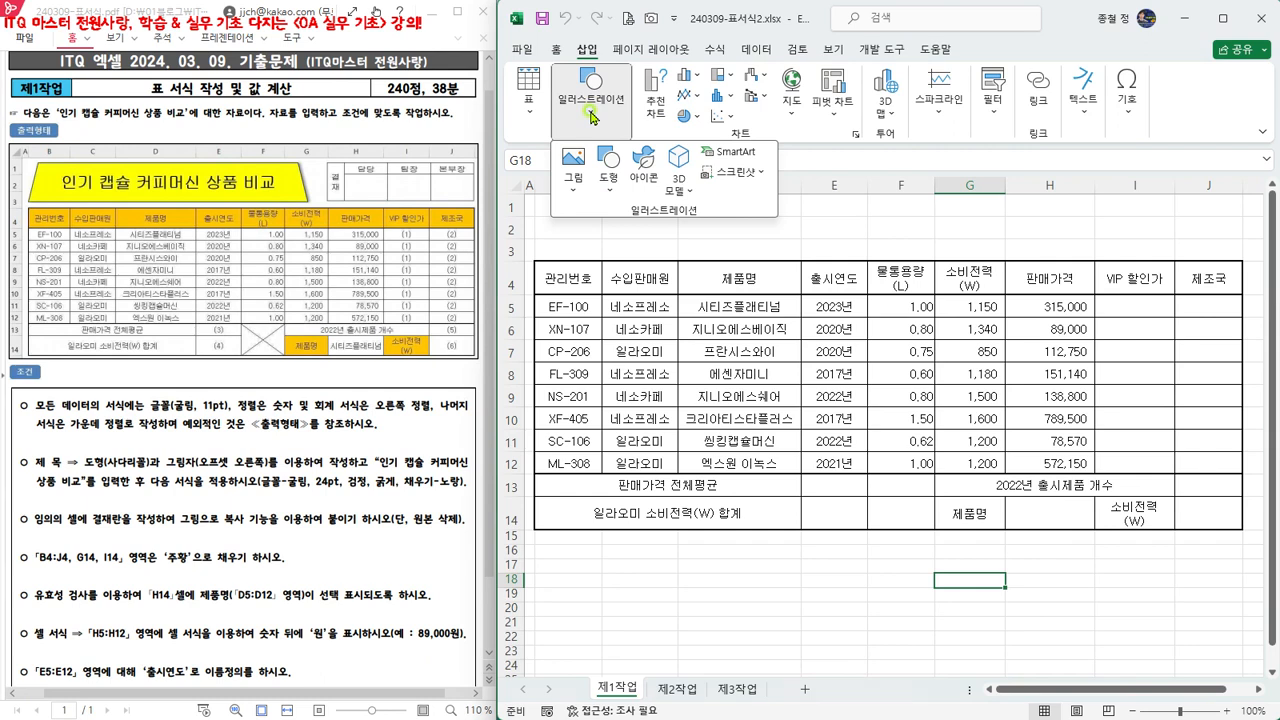
{"action": "left_click", "coordinate": [612, 193]}
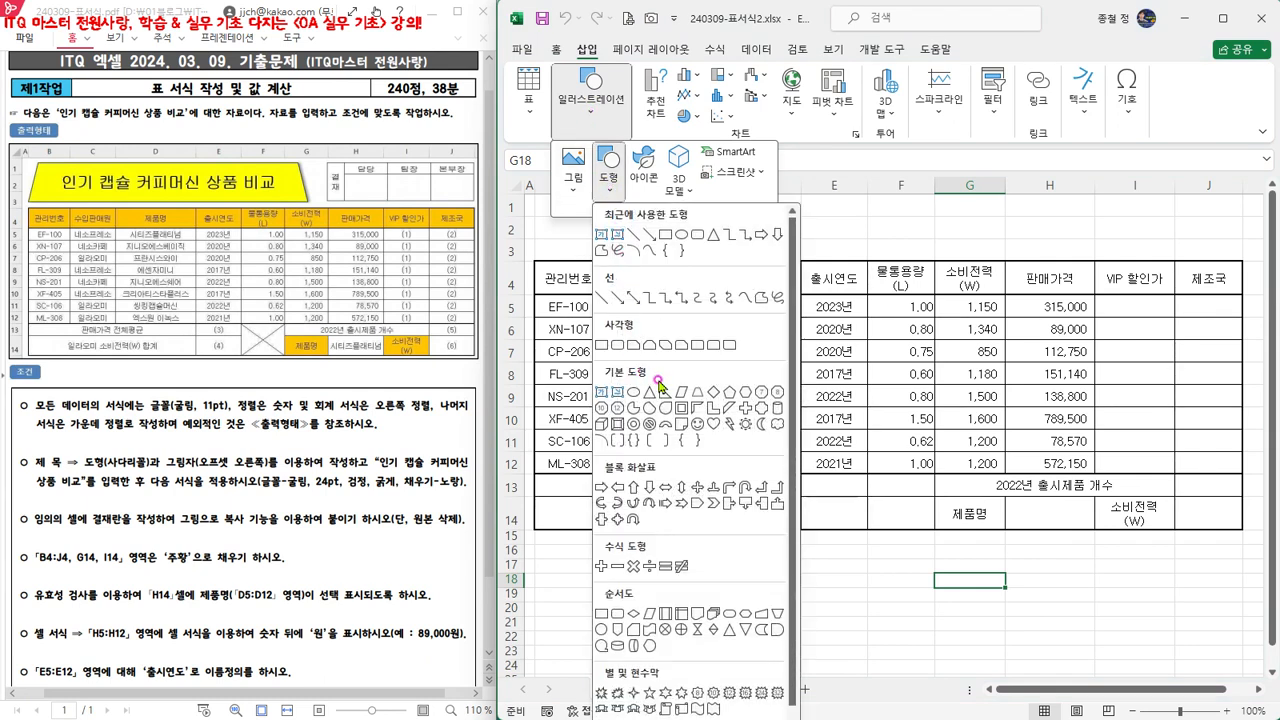
{"action": "left_click", "coordinate": [699, 393]}
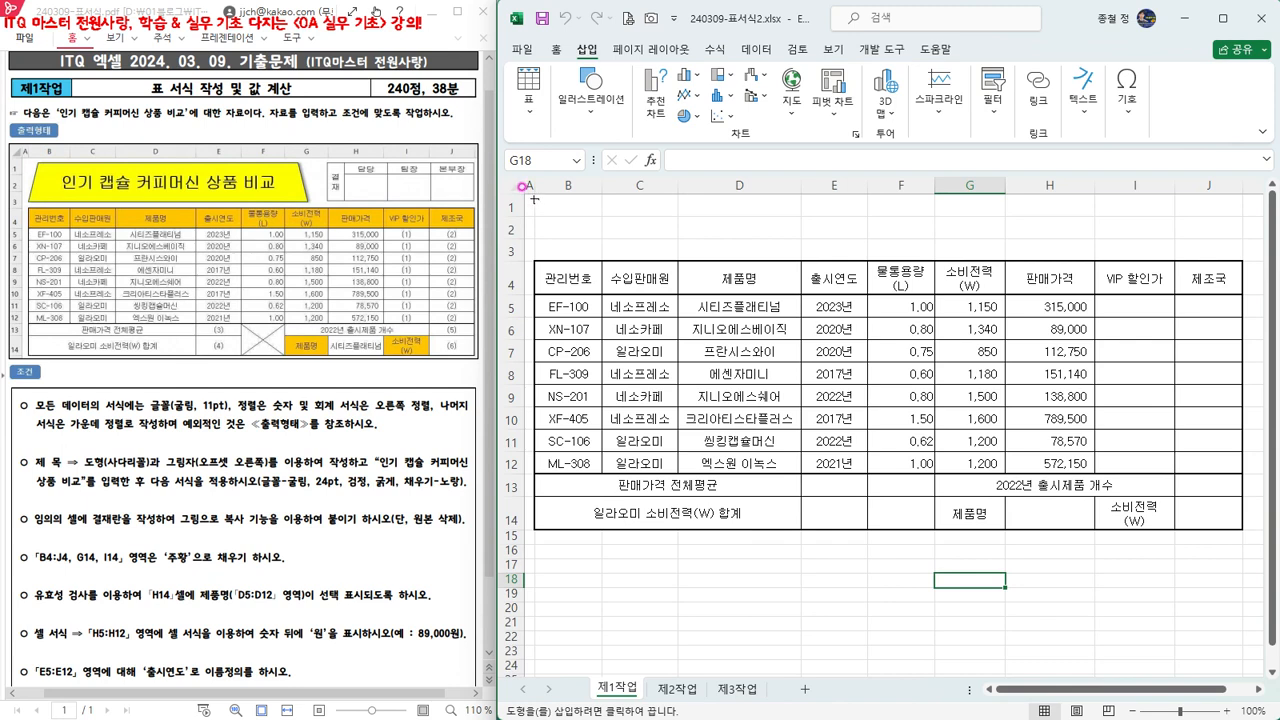
{"action": "left_click_drag", "start_coordinate": [535, 199], "coordinate": [611, 301]}
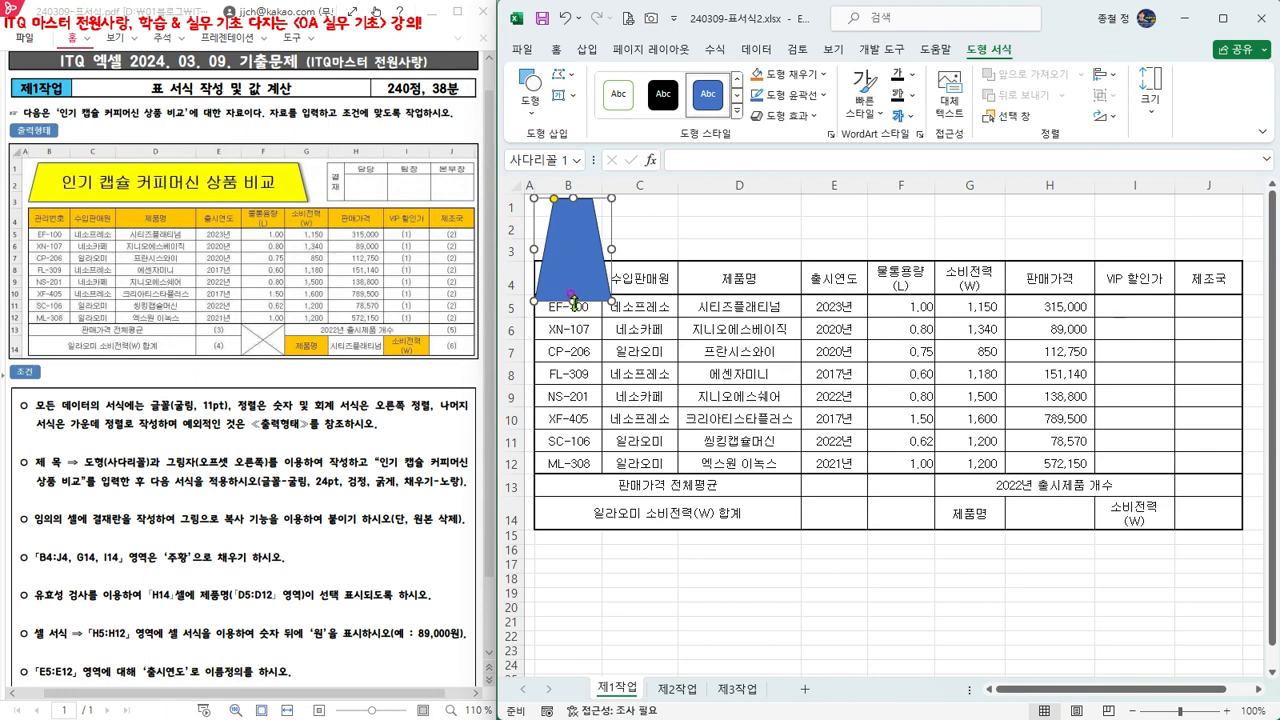
{"action": "left_click_drag", "start_coordinate": [573, 299], "coordinate": [577, 254]}
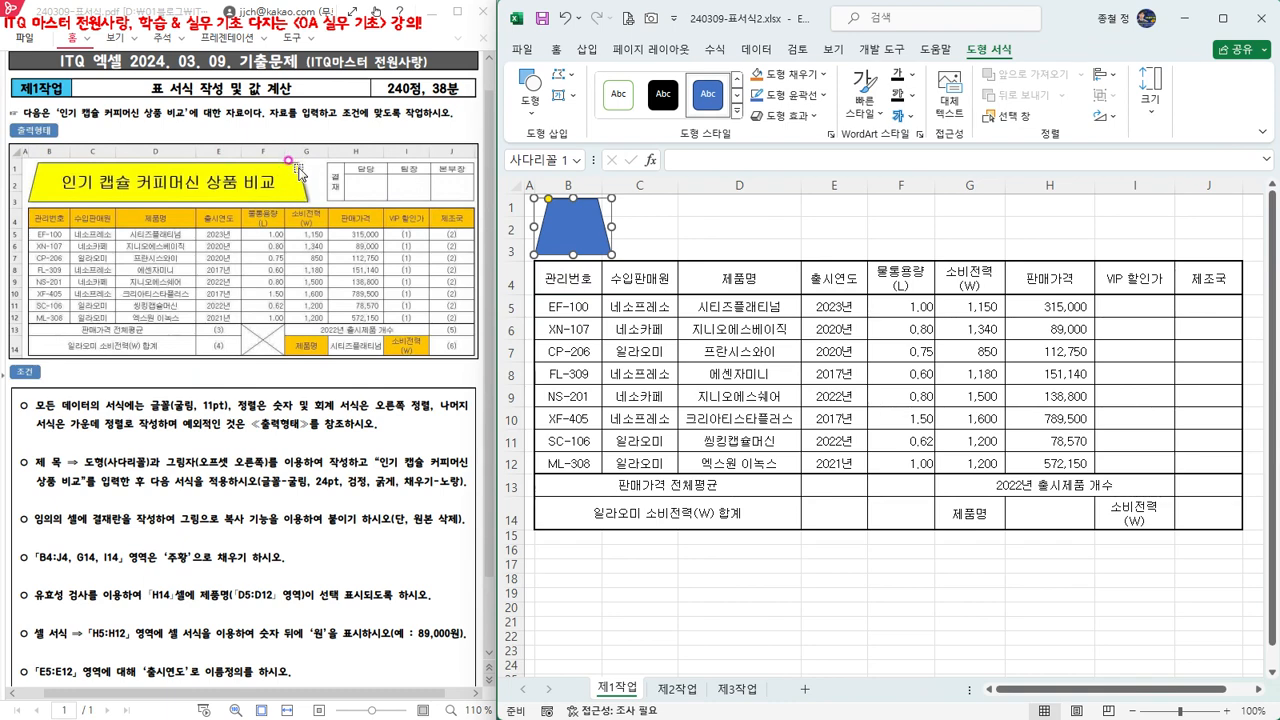
{"action": "left_click_drag", "start_coordinate": [614, 229], "coordinate": [969, 253]}
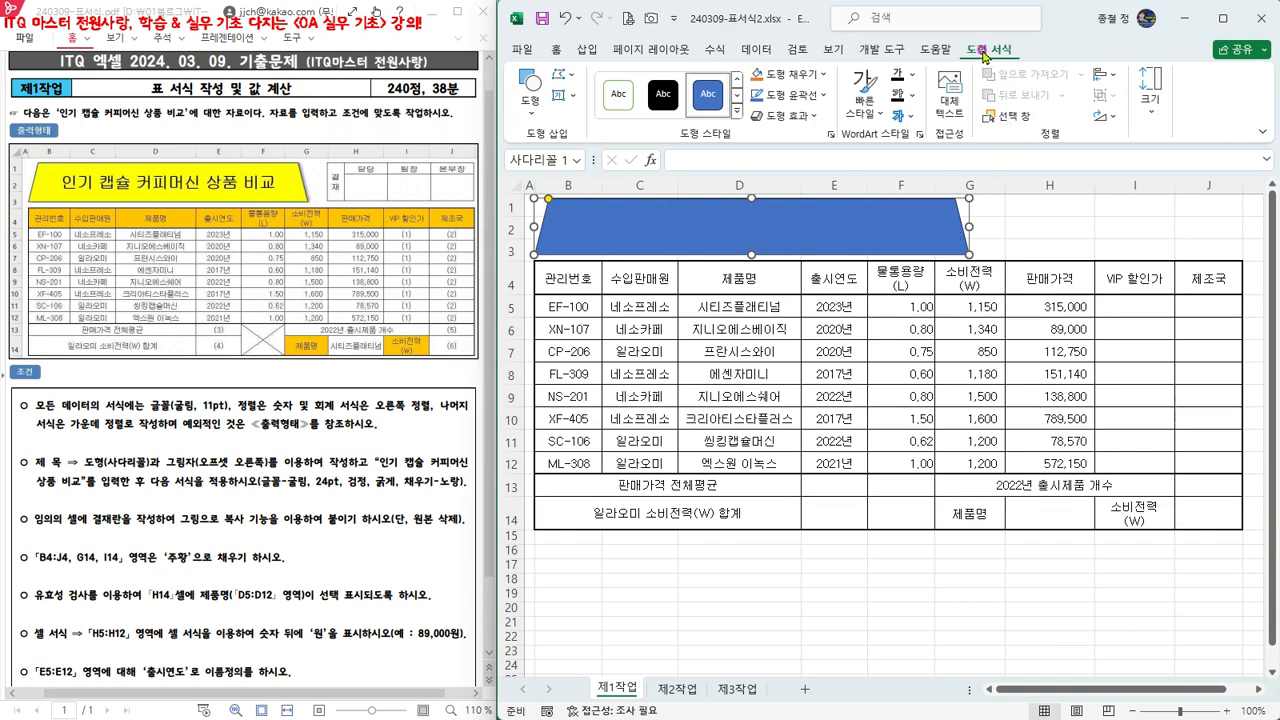
Step: Fill the trapezoid with standard yellow and give it an outer shadow offset to the right (오프셋 오른쪽)
{"action": "left_click", "coordinate": [822, 74]}
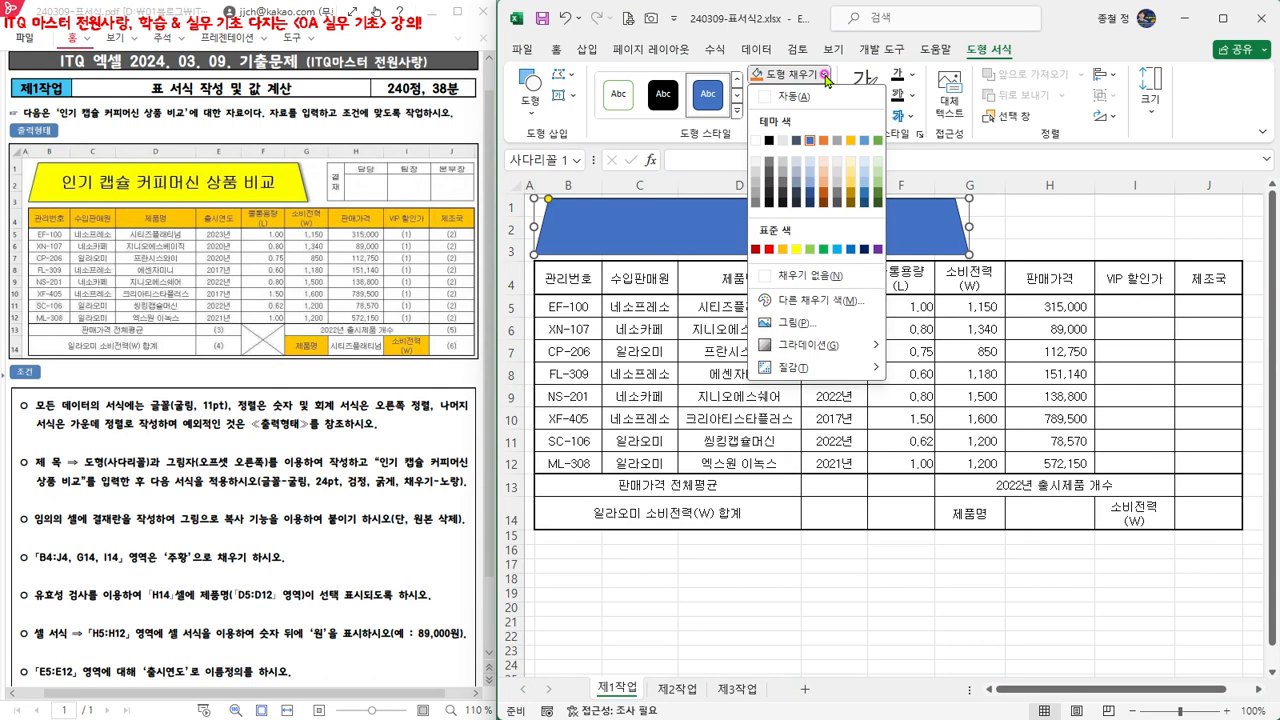
{"action": "left_click", "coordinate": [796, 250]}
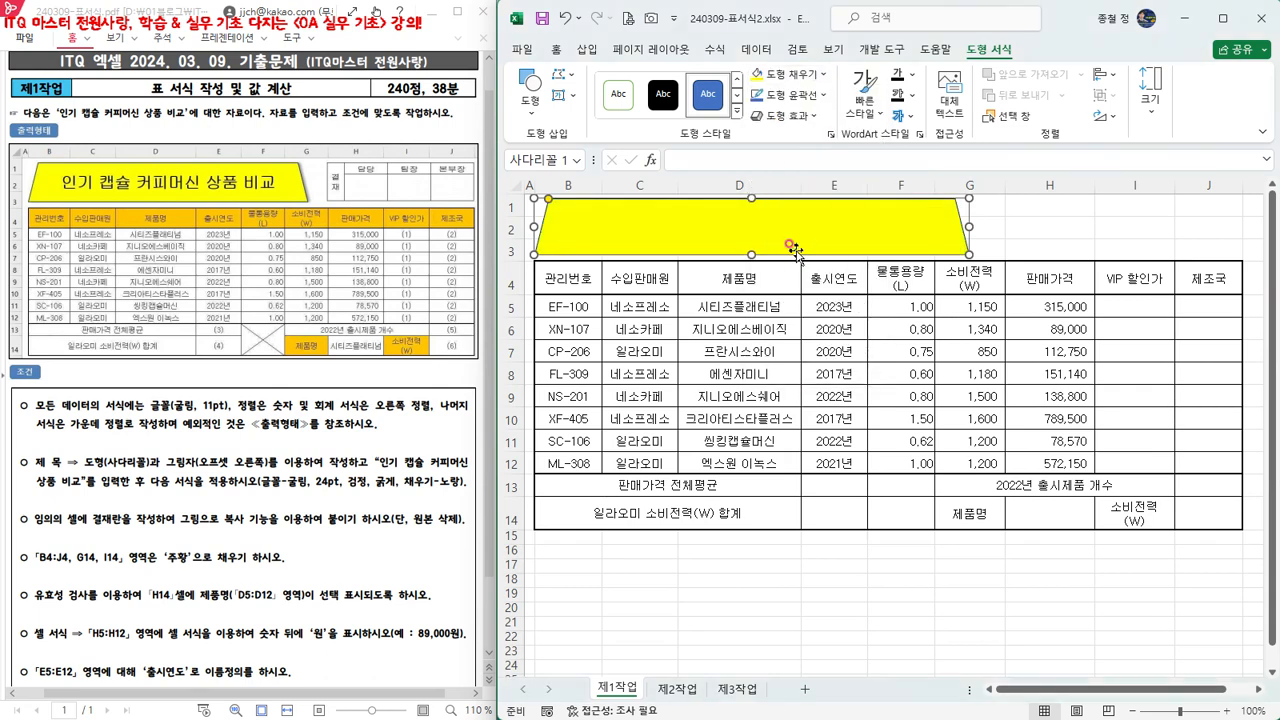
{"action": "left_click", "coordinate": [814, 116]}
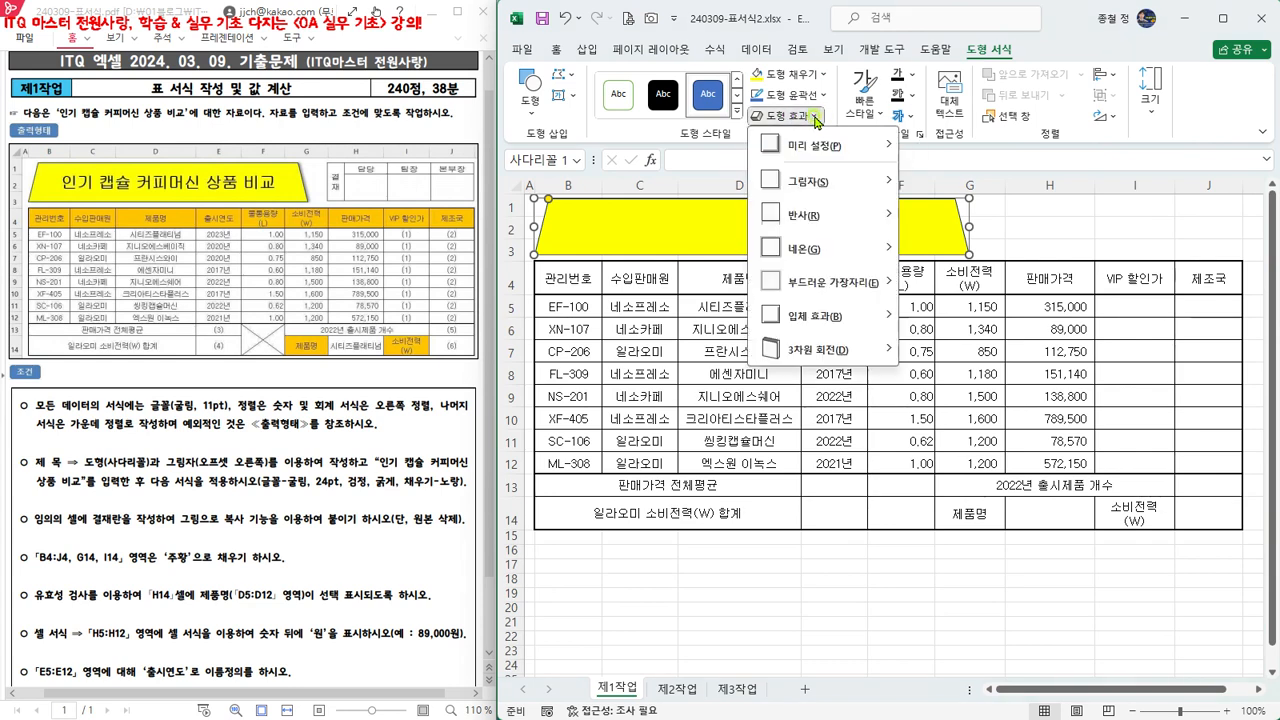
{"action": "mouse_move", "coordinate": [819, 182]}
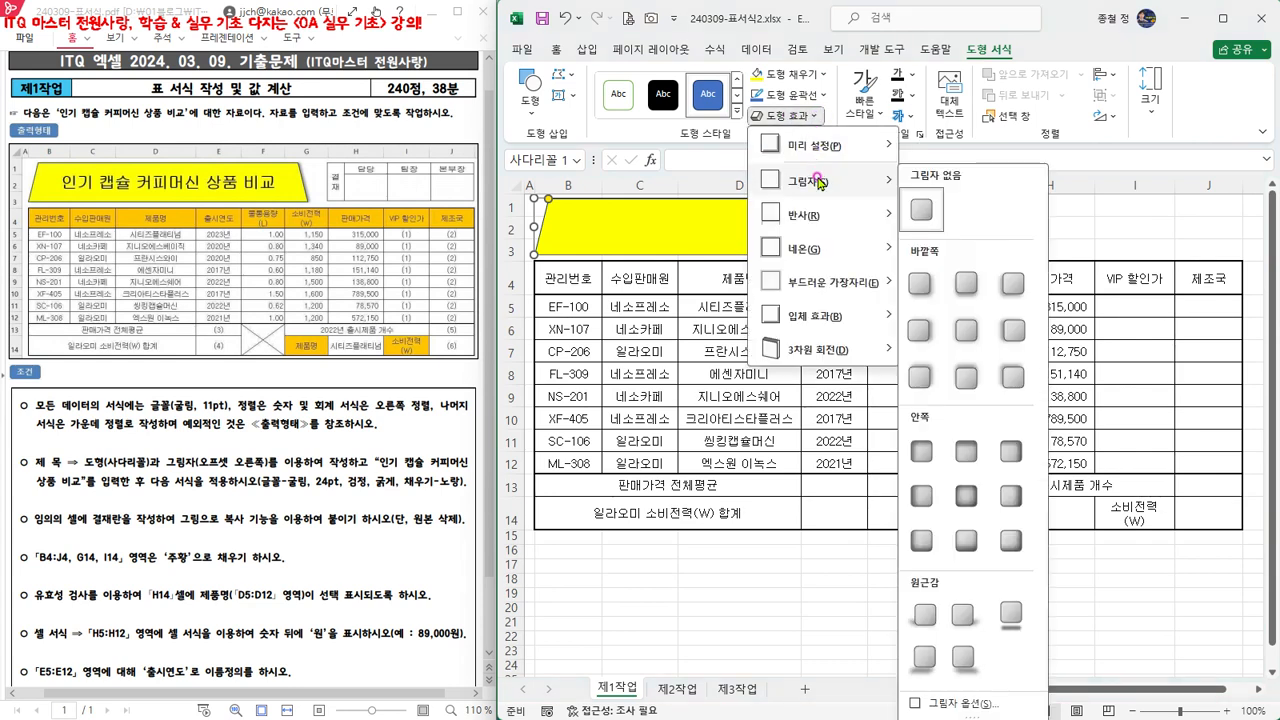
{"action": "left_click", "coordinate": [929, 333]}
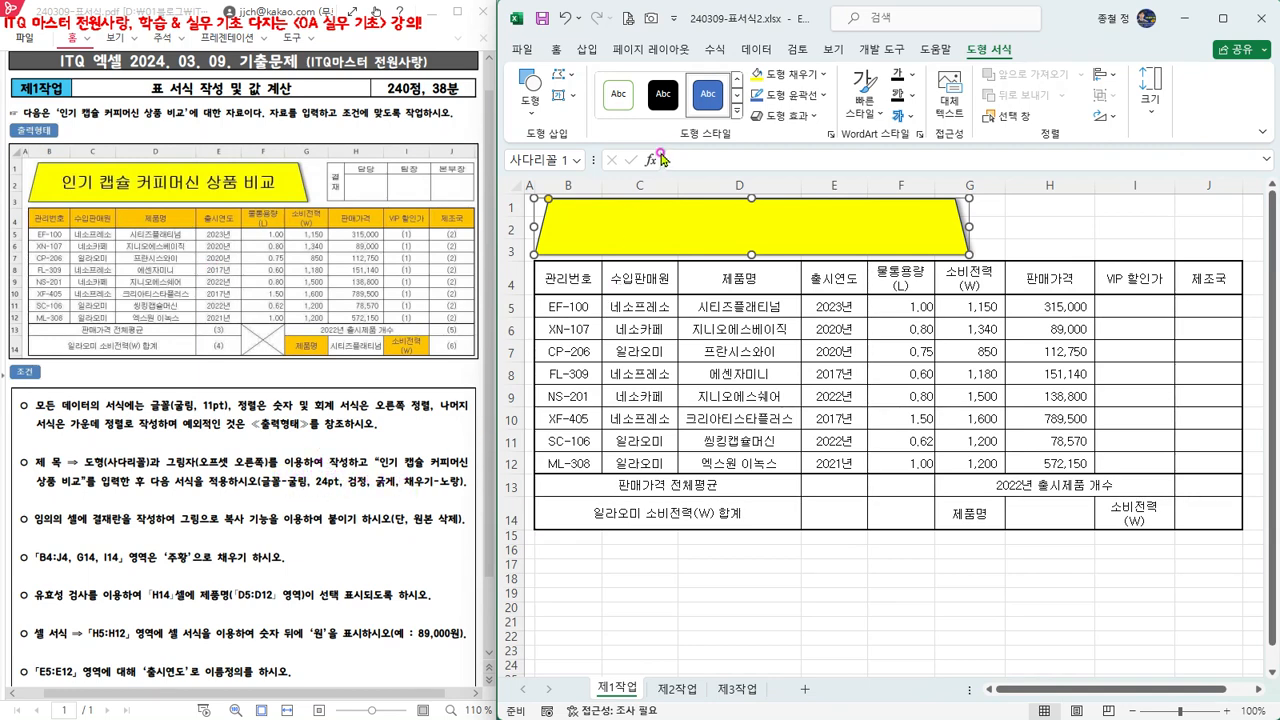
Step: Set the trapezoid's text format to font 굴림, 24 pt, bold, black
{"action": "left_click", "coordinate": [557, 50]}
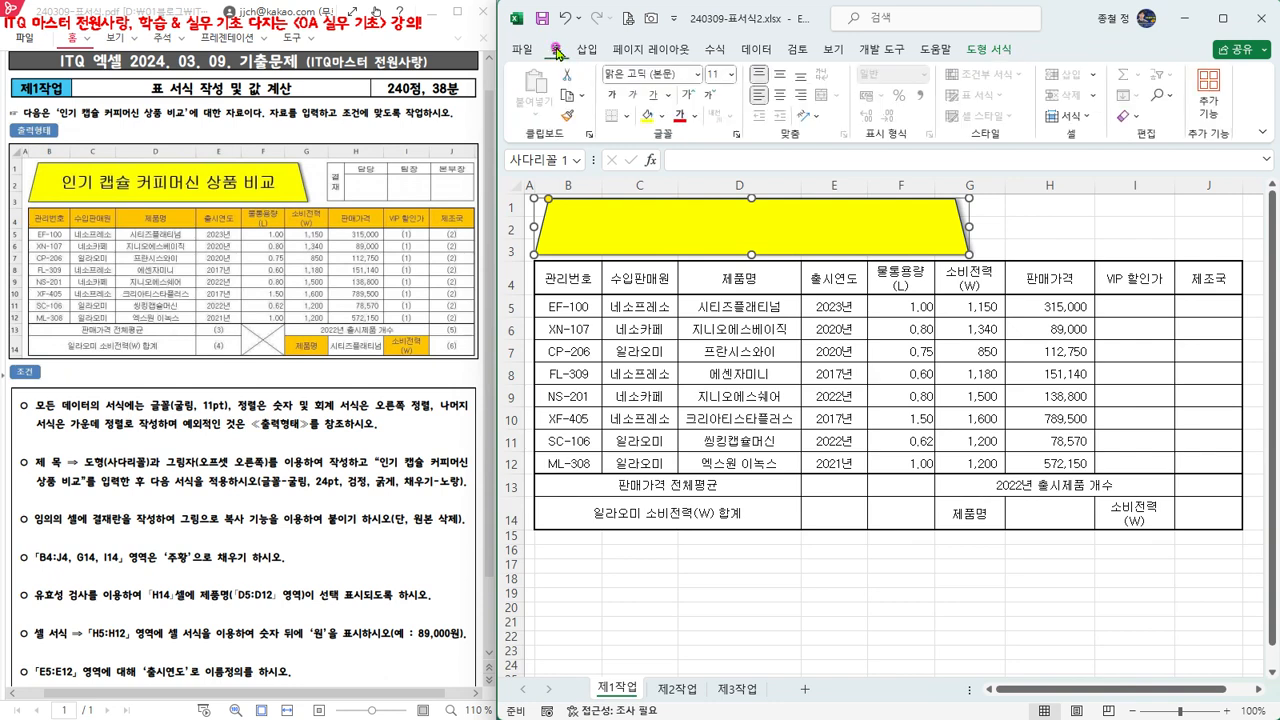
{"action": "left_click", "coordinate": [676, 75]}
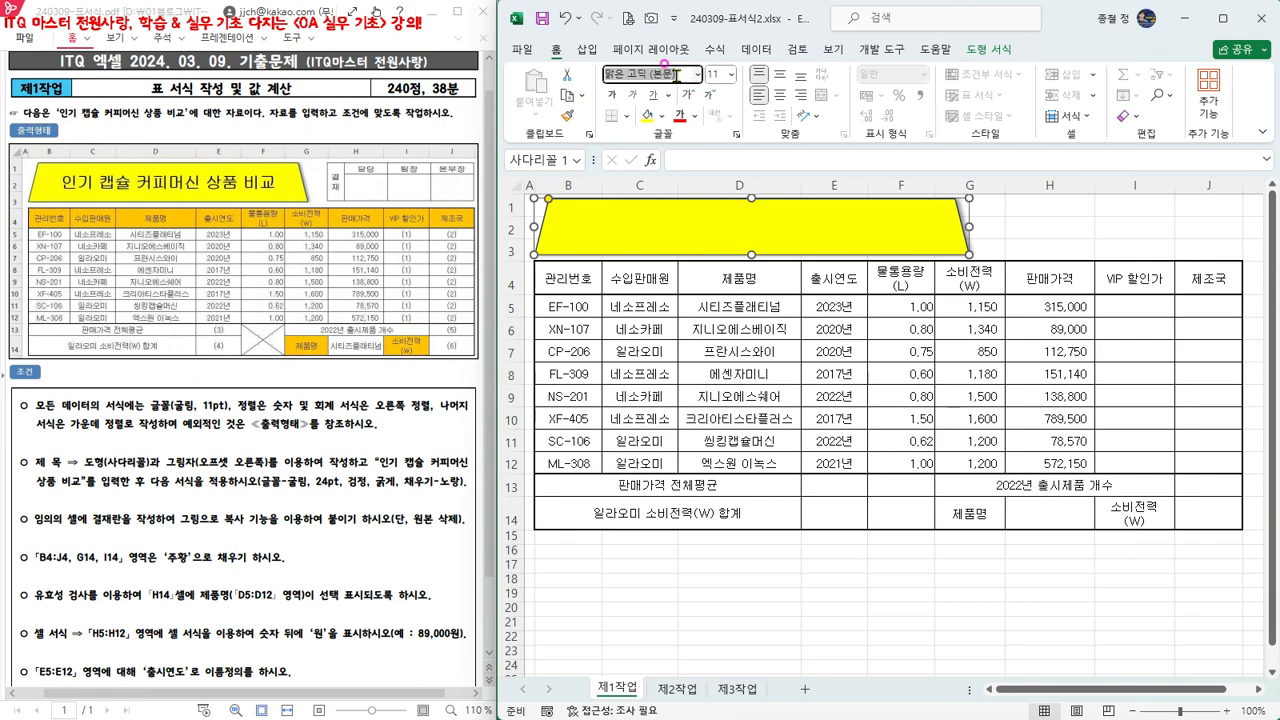
{"action": "type", "text": "굴림"}
{"action": "key", "text": "Return"}
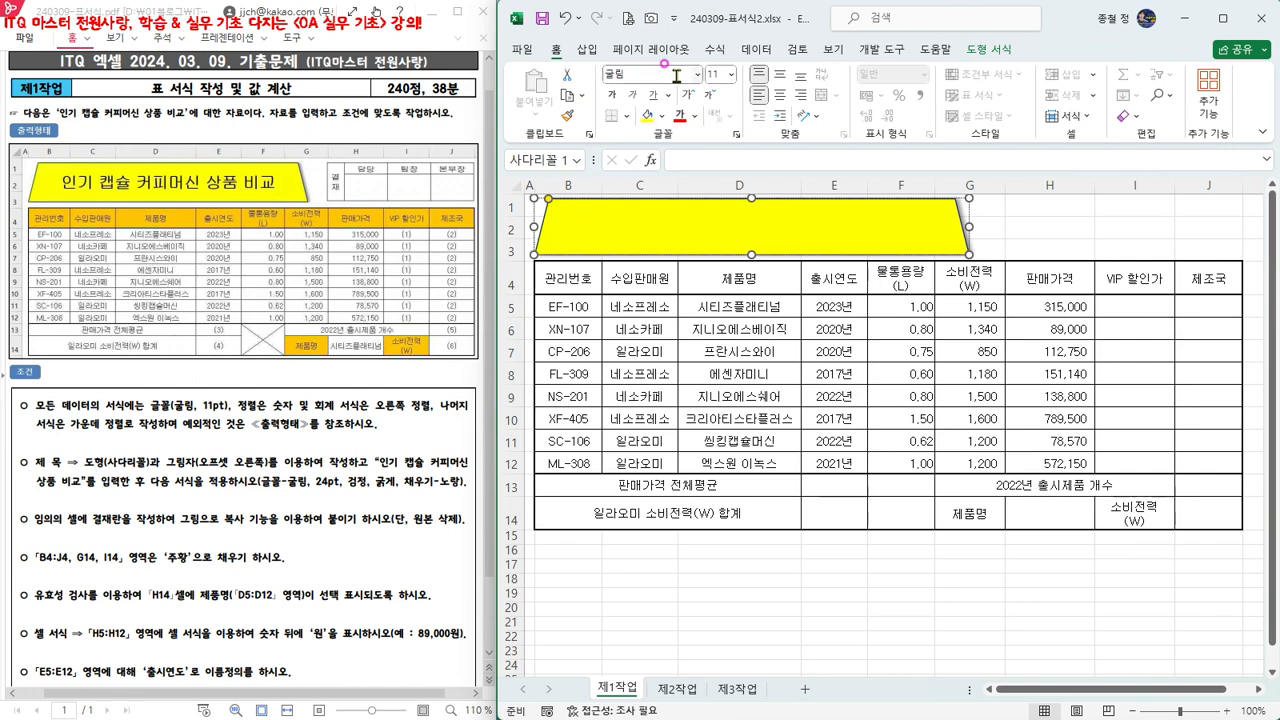
{"action": "left_click", "coordinate": [717, 74]}
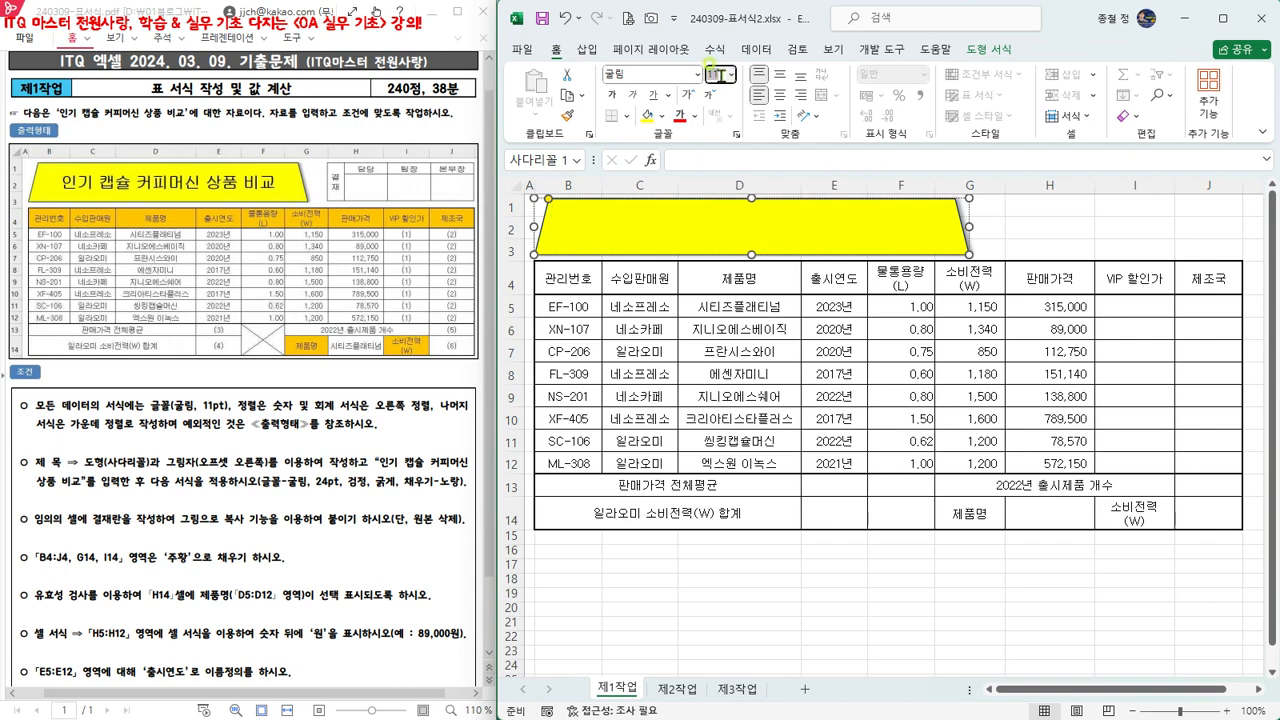
{"action": "type", "text": "24"}
{"action": "key", "text": "Return"}
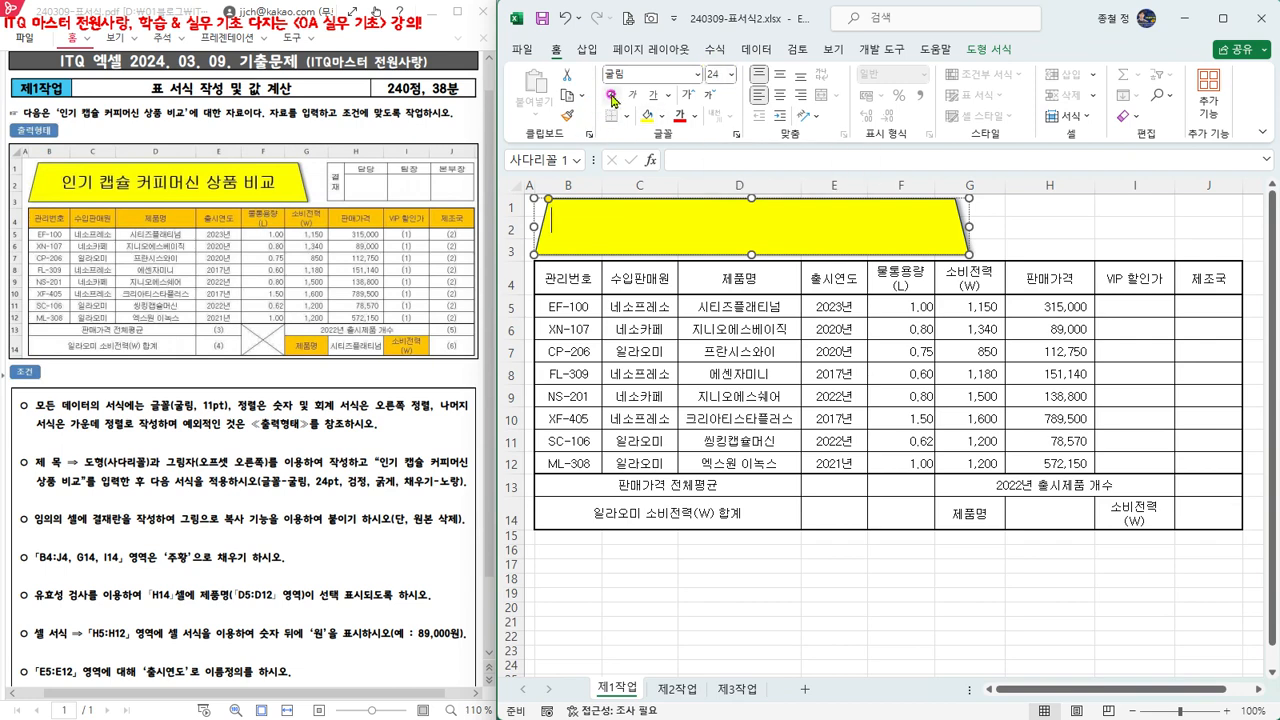
{"action": "left_click", "coordinate": [694, 116]}
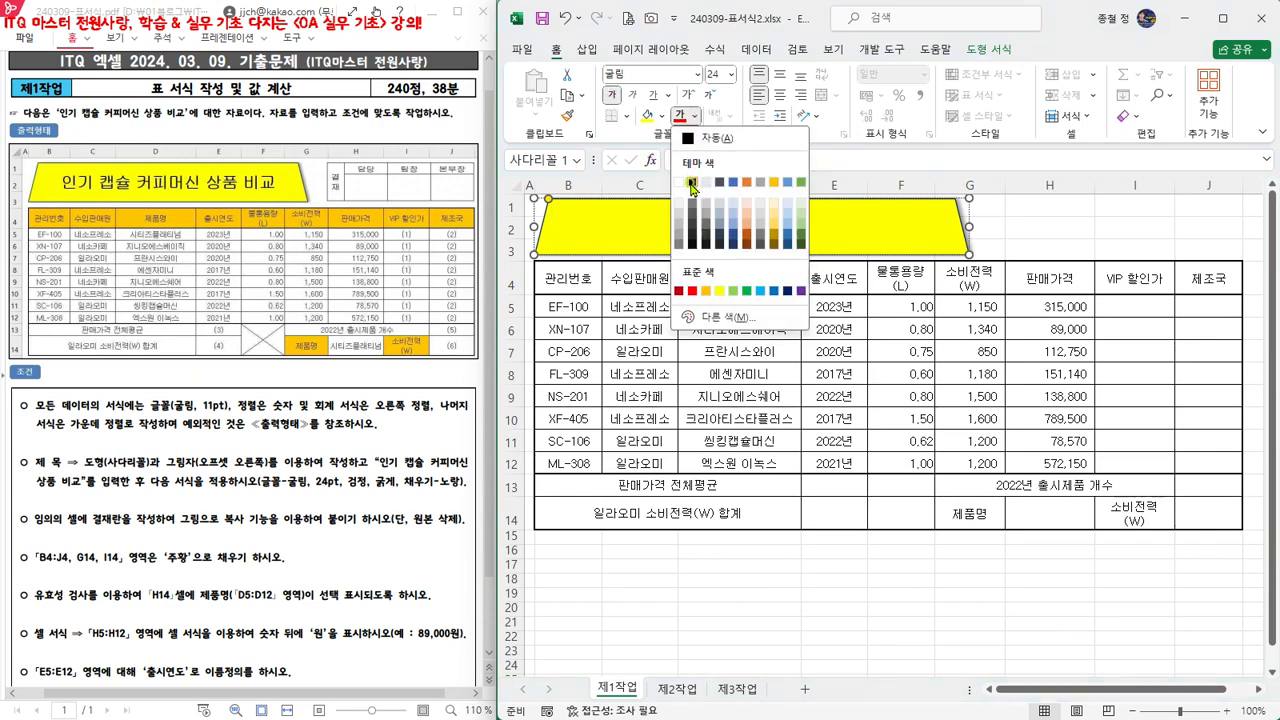
{"action": "left_click", "coordinate": [691, 181]}
Step: Center the trapezoid's text vertically and horizontally and enter the title "인기 캡슐 커피머신 상품 비교"
{"action": "left_click", "coordinate": [554, 227]}
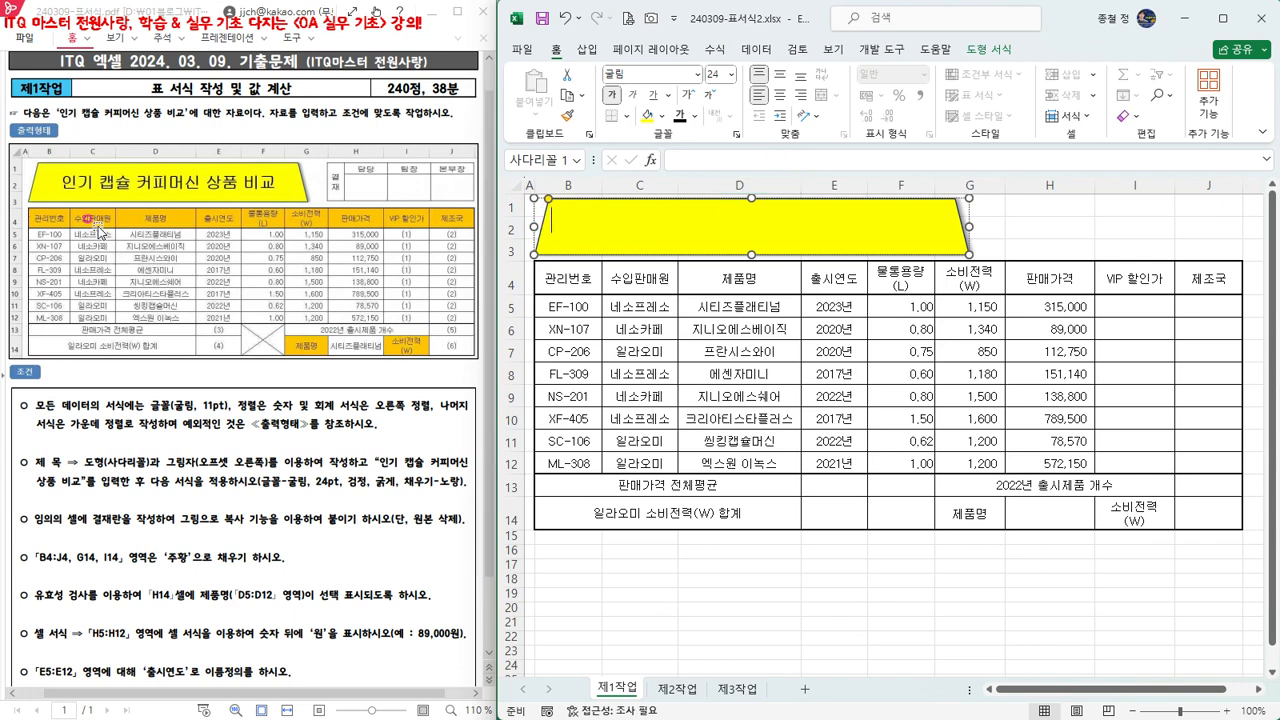
{"action": "left_click", "coordinate": [548, 209]}
{"action": "left_click", "coordinate": [781, 75]}
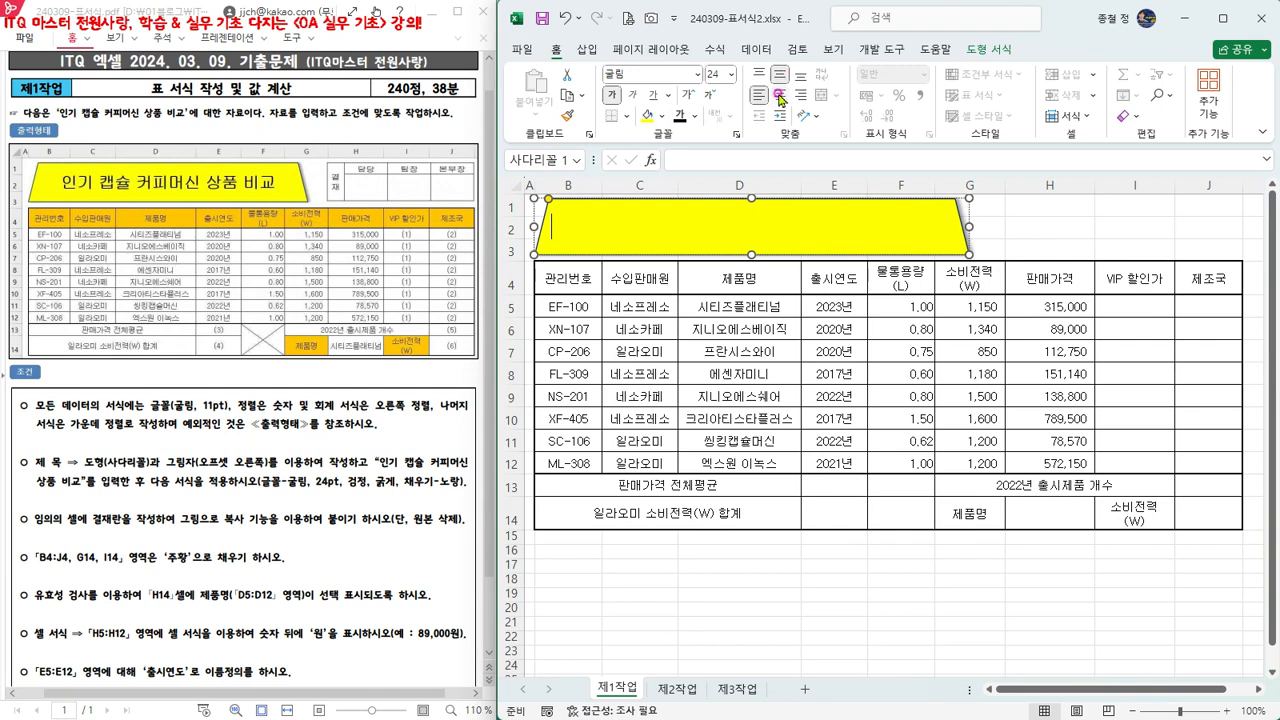
{"action": "left_click", "coordinate": [779, 96]}
{"action": "type", "text": "인기 캡슐 커피머신 상품 비교"}
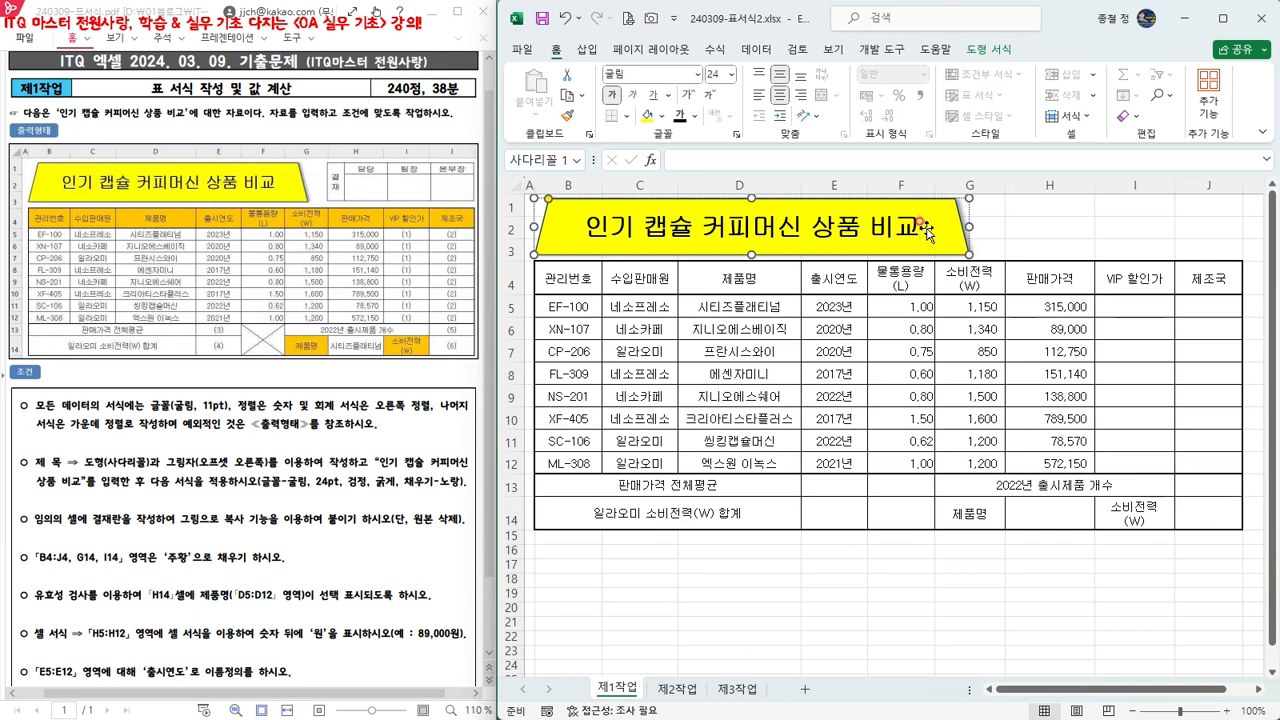
{"action": "left_click", "coordinate": [1042, 230]}
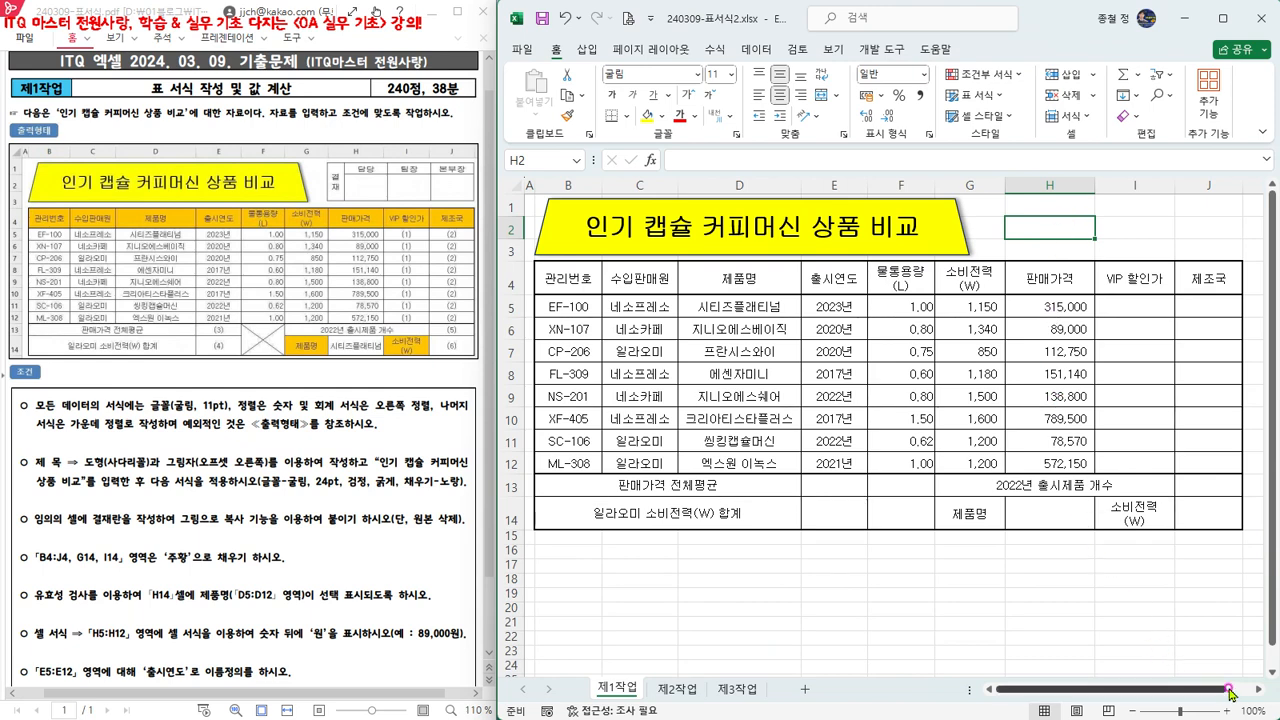
Step: Merge and center the empty cells K15:K16 outside the table for the approval box label
{"action": "scroll", "coordinate": [1258, 690], "scroll_direction": "right", "scroll_amount": 4}
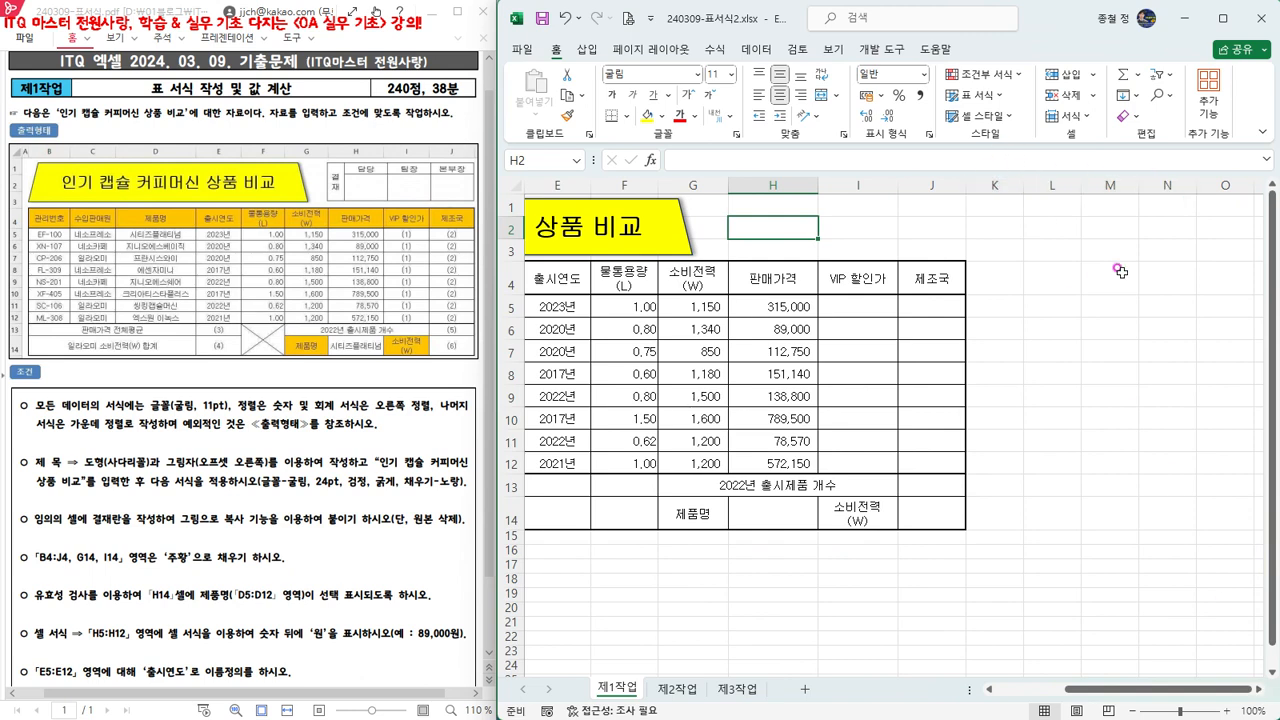
{"action": "left_click", "coordinate": [1000, 536]}
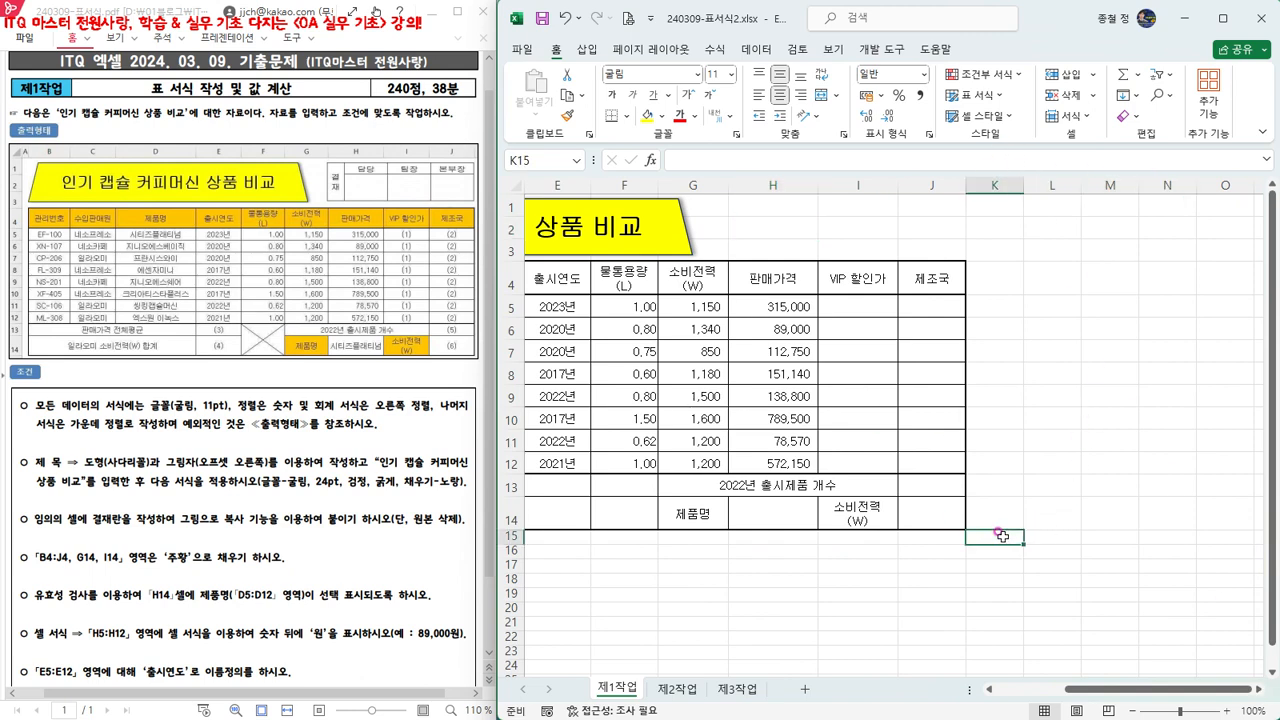
{"action": "left_click_drag", "start_coordinate": [997, 540], "coordinate": [1159, 552]}
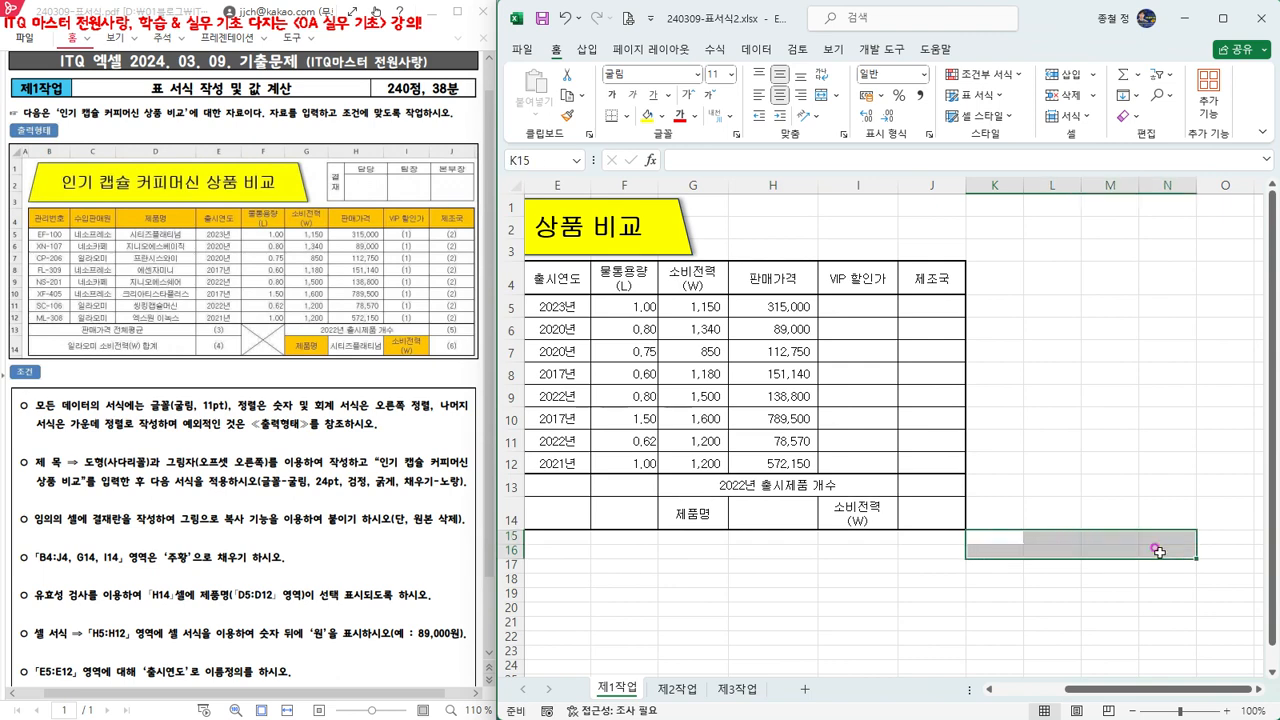
{"action": "left_click", "coordinate": [979, 536]}
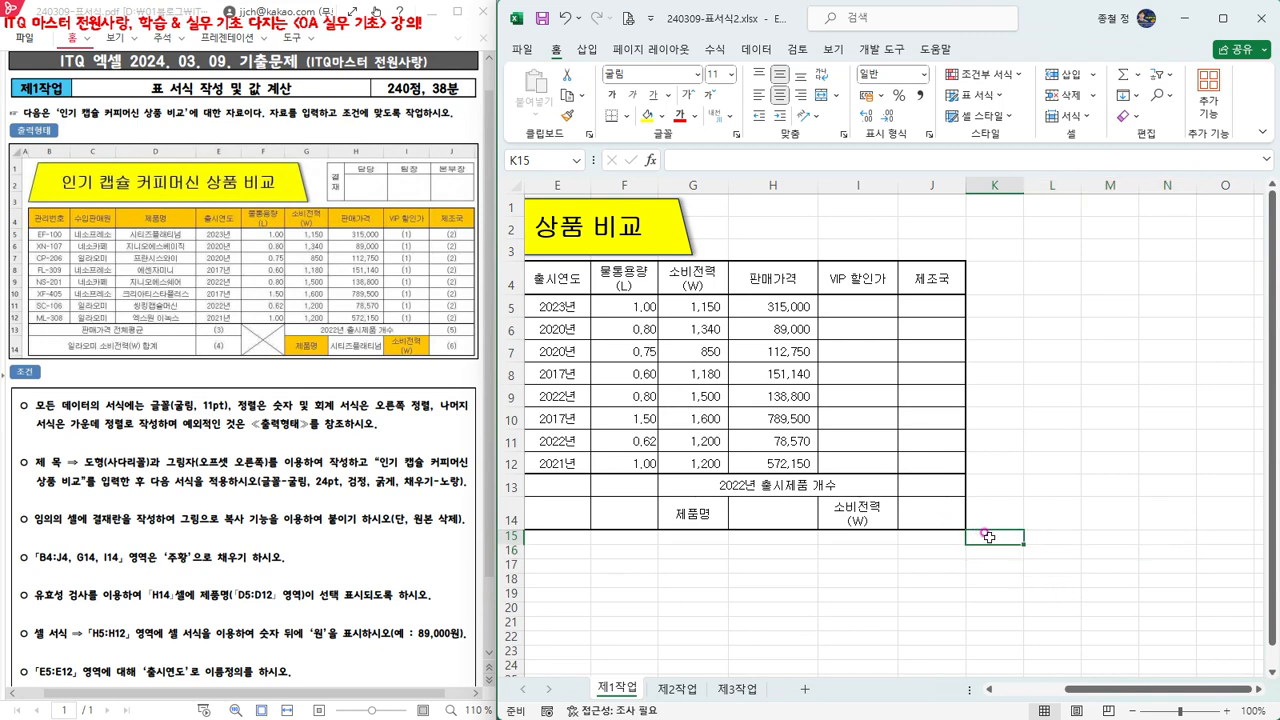
{"action": "left_click_drag", "start_coordinate": [988, 537], "coordinate": [988, 551]}
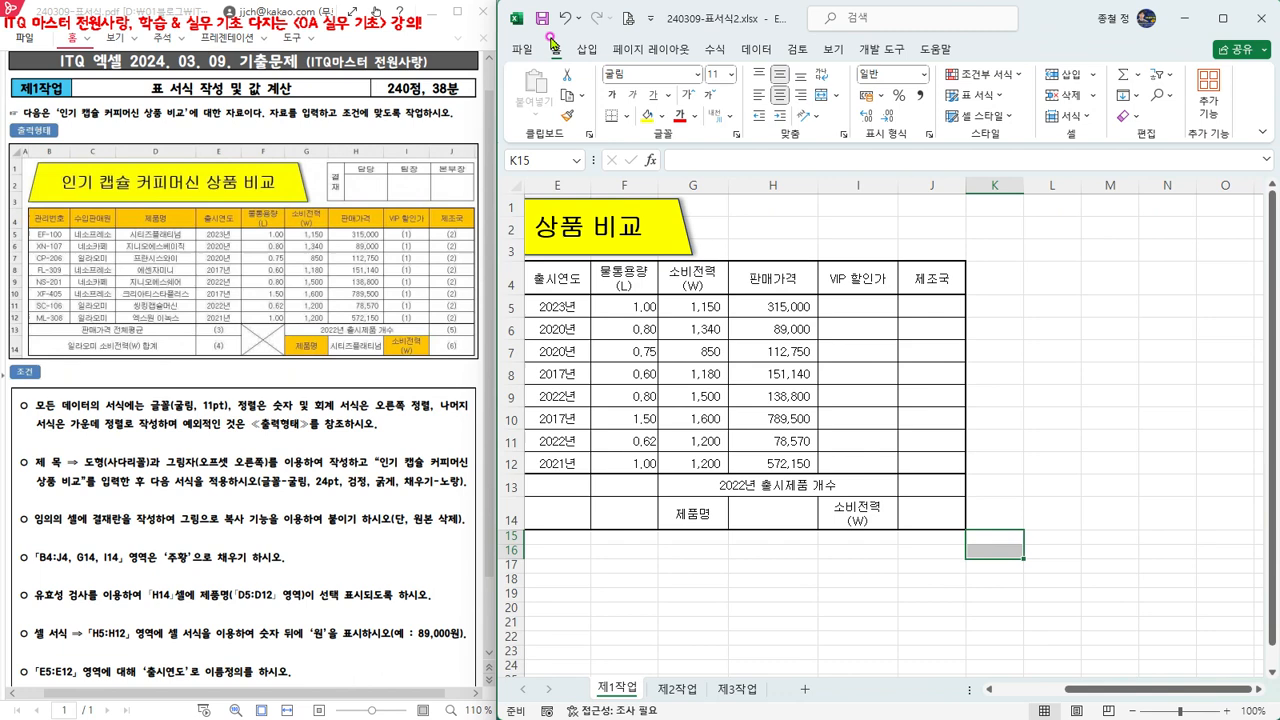
{"action": "left_click", "coordinate": [821, 98]}
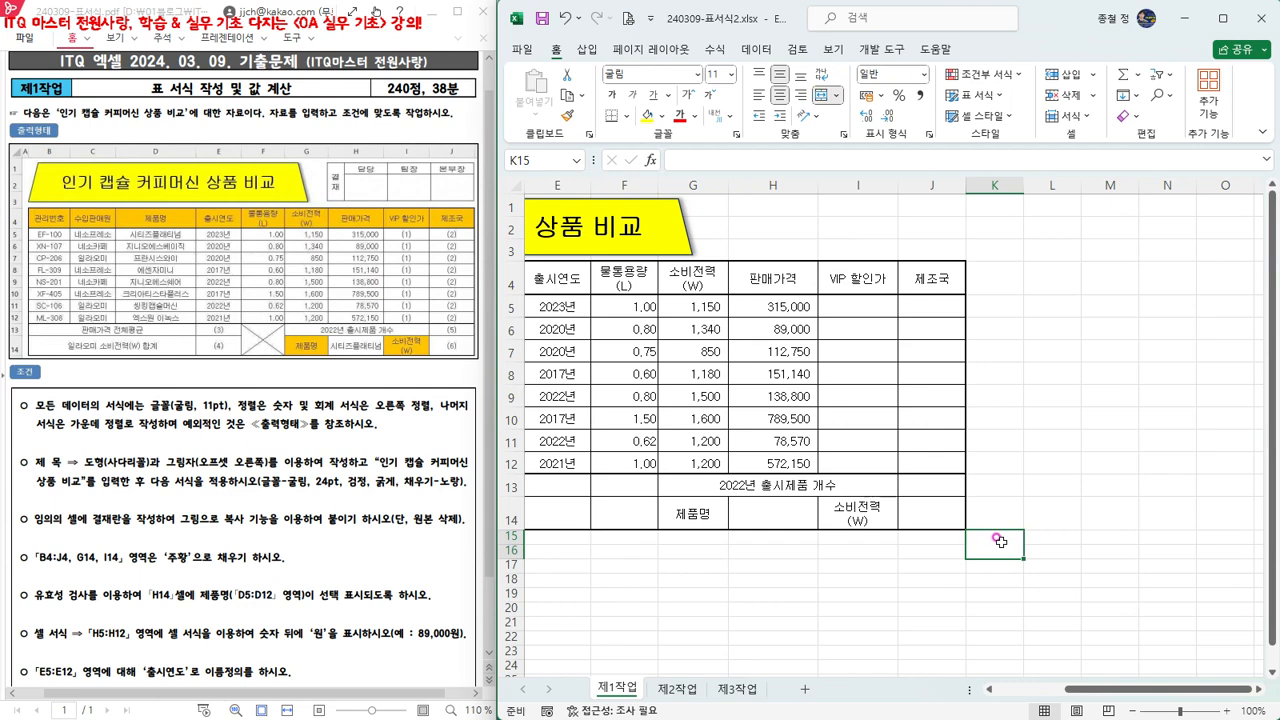
Step: Enter "결재" in merged cell K15 with a line break between the two characters
{"action": "type", "text": "결"}
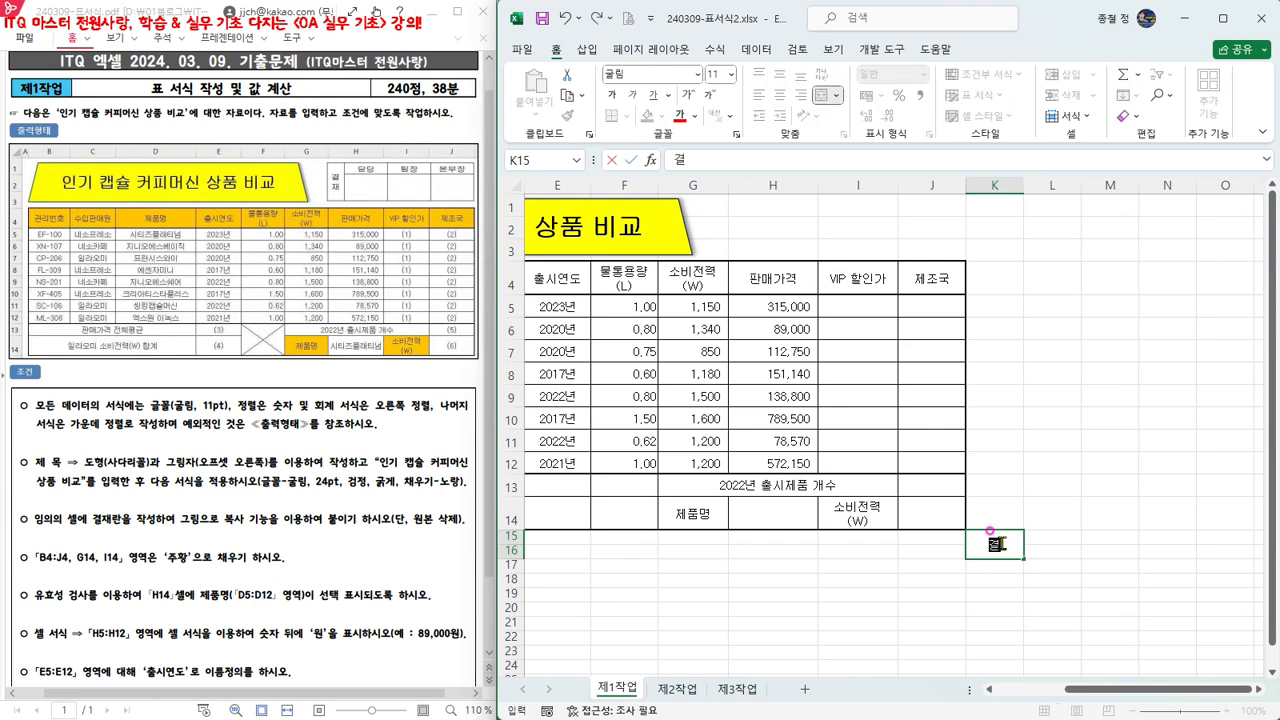
{"action": "key", "text": "alt+Return"}
{"action": "type", "text": "재"}
{"action": "key", "text": "Tab"}
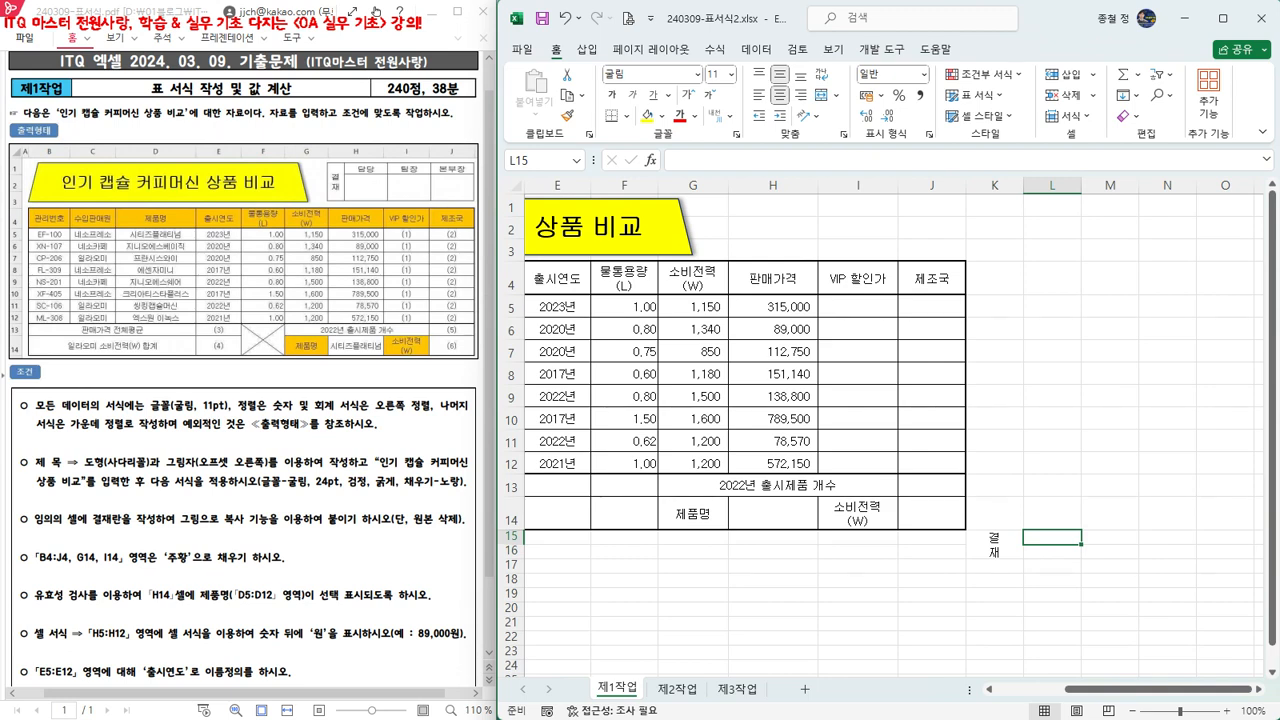
Step: Enter the approval box headings "담당", "팀장" and "본부장" in cells L15, M15 and N15
{"action": "type", "text": "담당"}
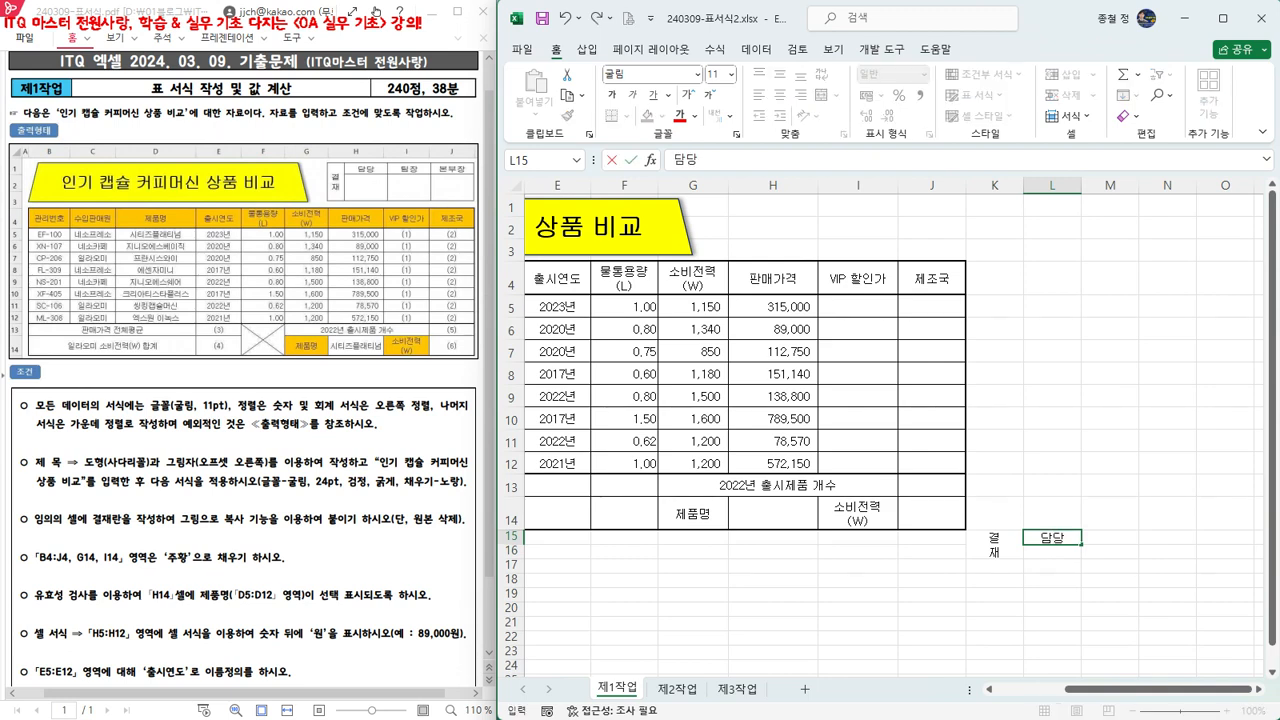
{"action": "key", "text": "Tab"}
{"action": "type", "text": "팀장"}
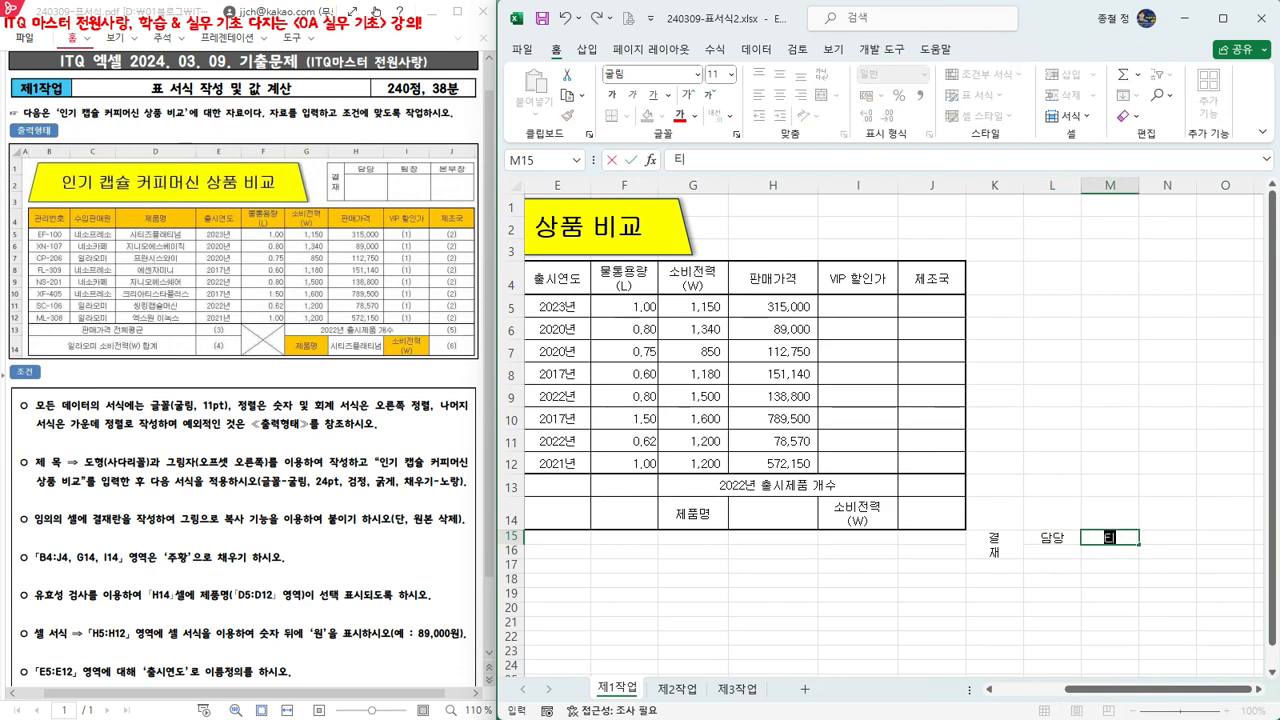
{"action": "key", "text": "Tab"}
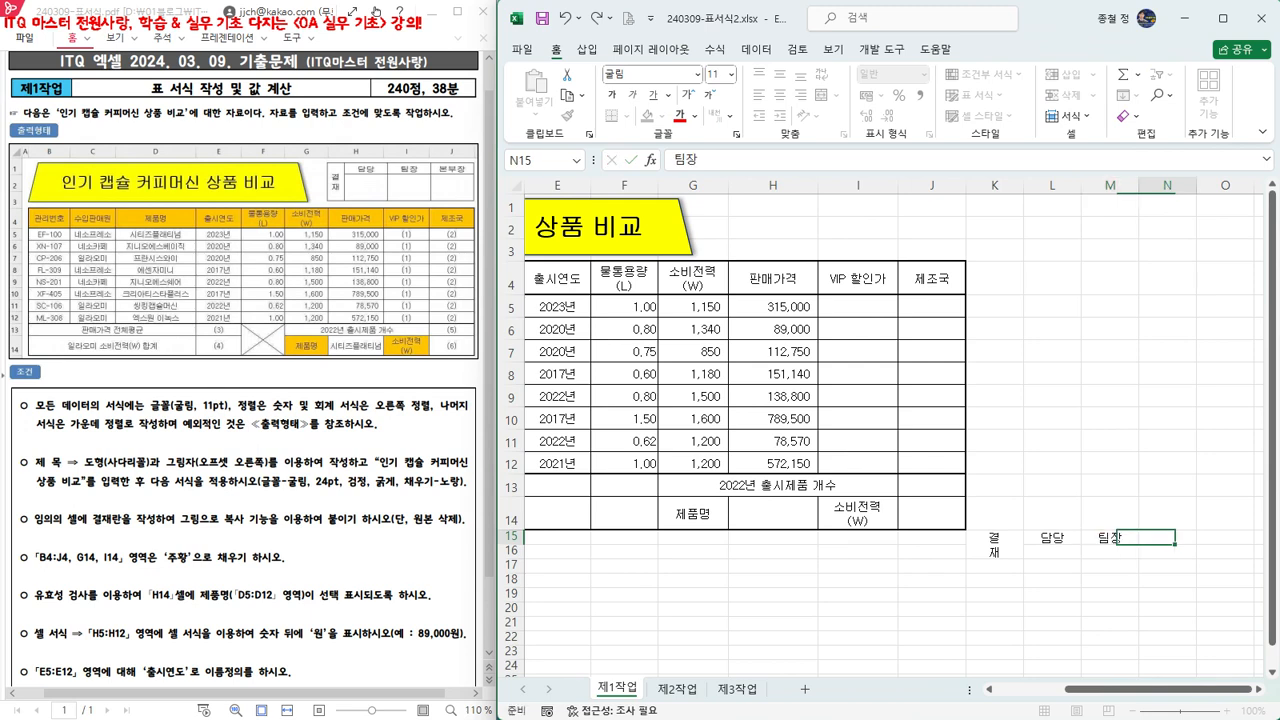
{"action": "type", "text": "본ㅂ"}
{"action": "type", "text": "장"}
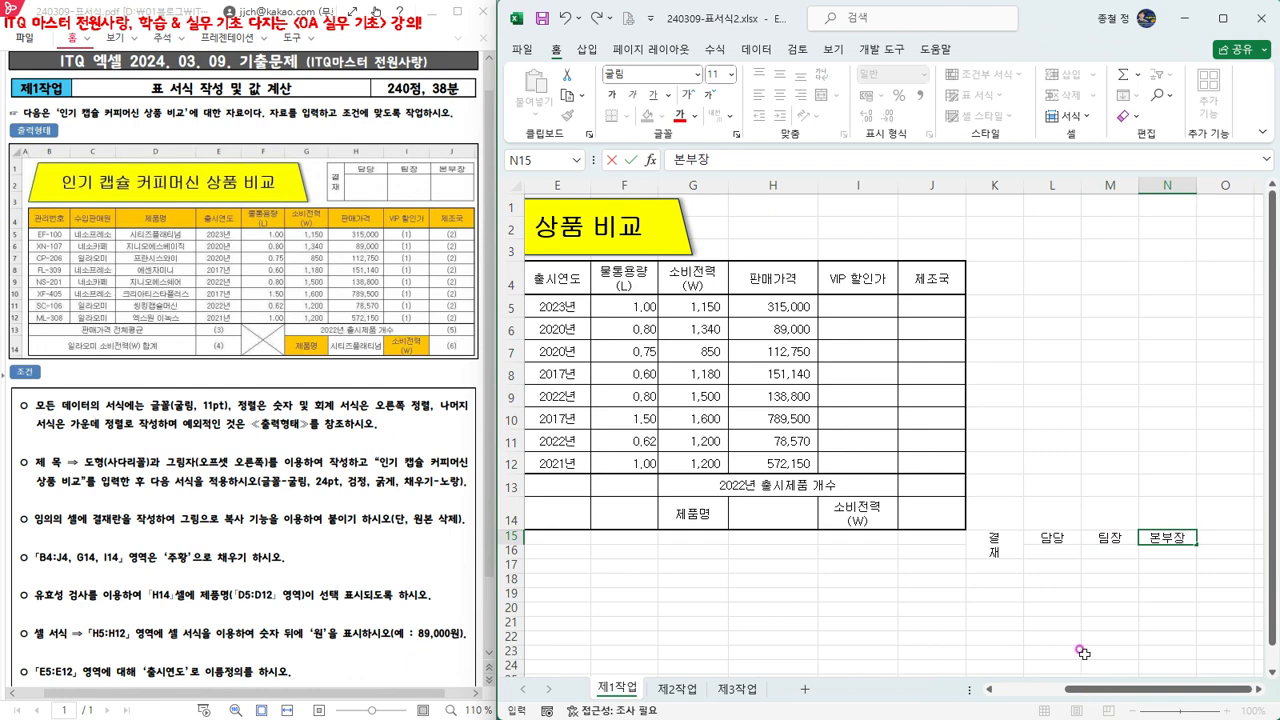
Step: Apply all borders to the approval box range K15:N16
{"action": "left_click_drag", "start_coordinate": [1007, 546], "coordinate": [1158, 545]}
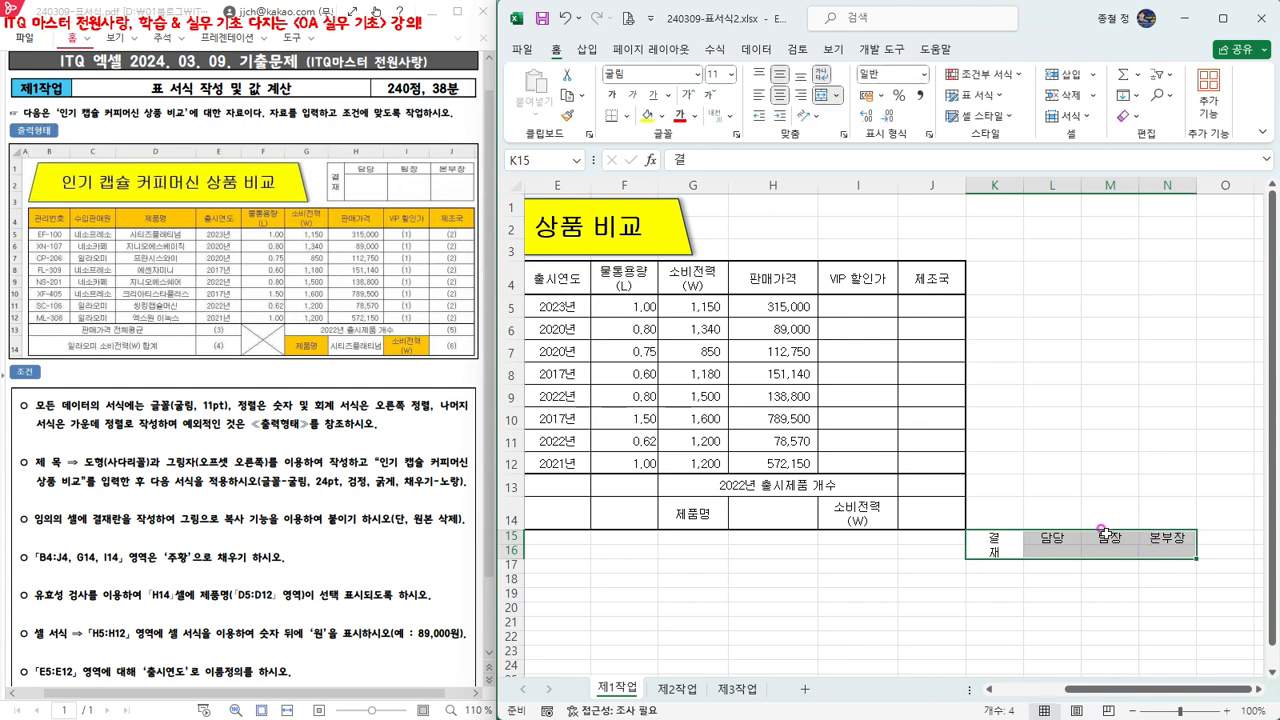
{"action": "left_click", "coordinate": [626, 117]}
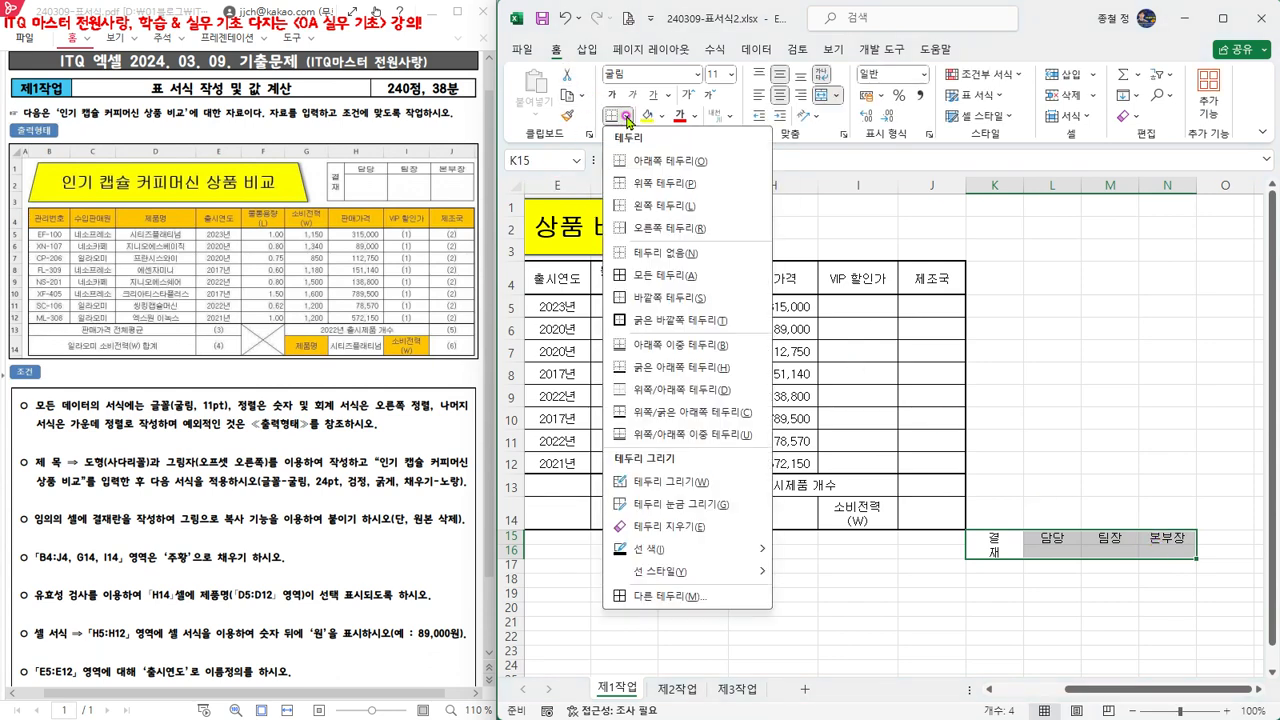
{"action": "left_click", "coordinate": [674, 281]}
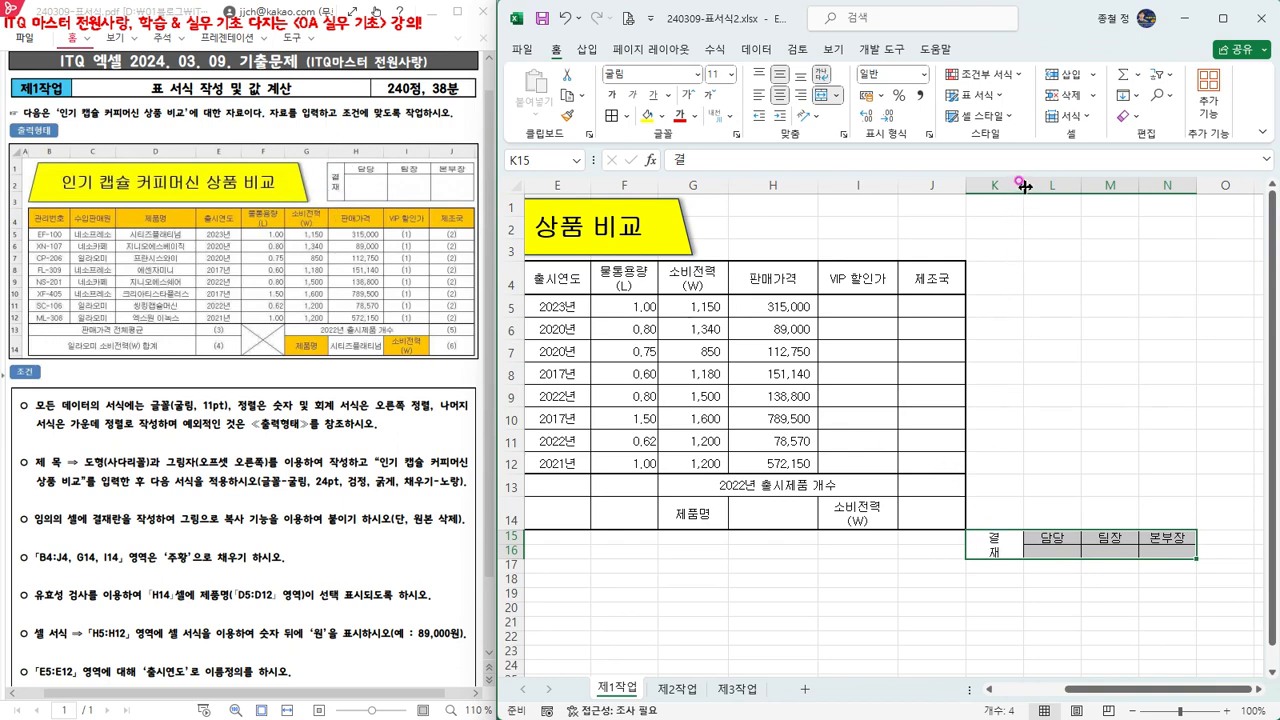
Step: Narrow column K to about half its width, make row 15 slightly taller and row 16 about twice as tall
{"action": "left_click_drag", "start_coordinate": [1023, 183], "coordinate": [994, 183]}
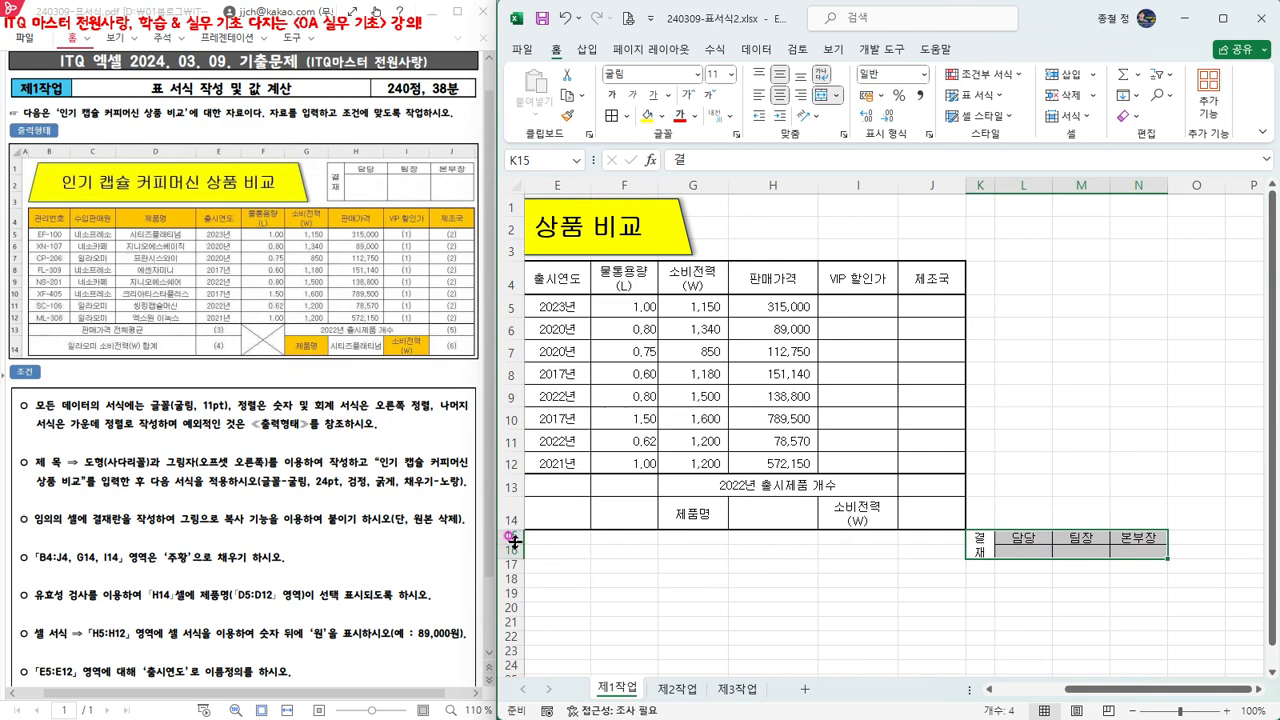
{"action": "left_click_drag", "start_coordinate": [515, 540], "coordinate": [514, 544]}
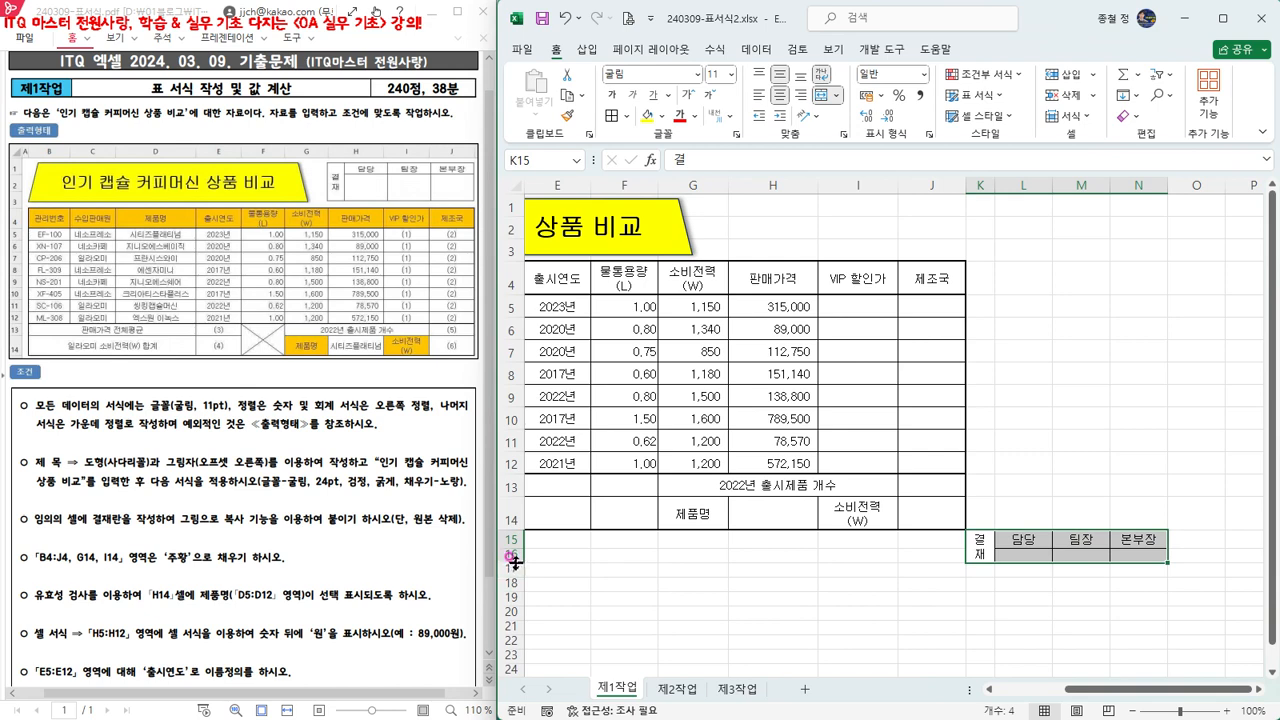
{"action": "left_click_drag", "start_coordinate": [514, 557], "coordinate": [514, 574]}
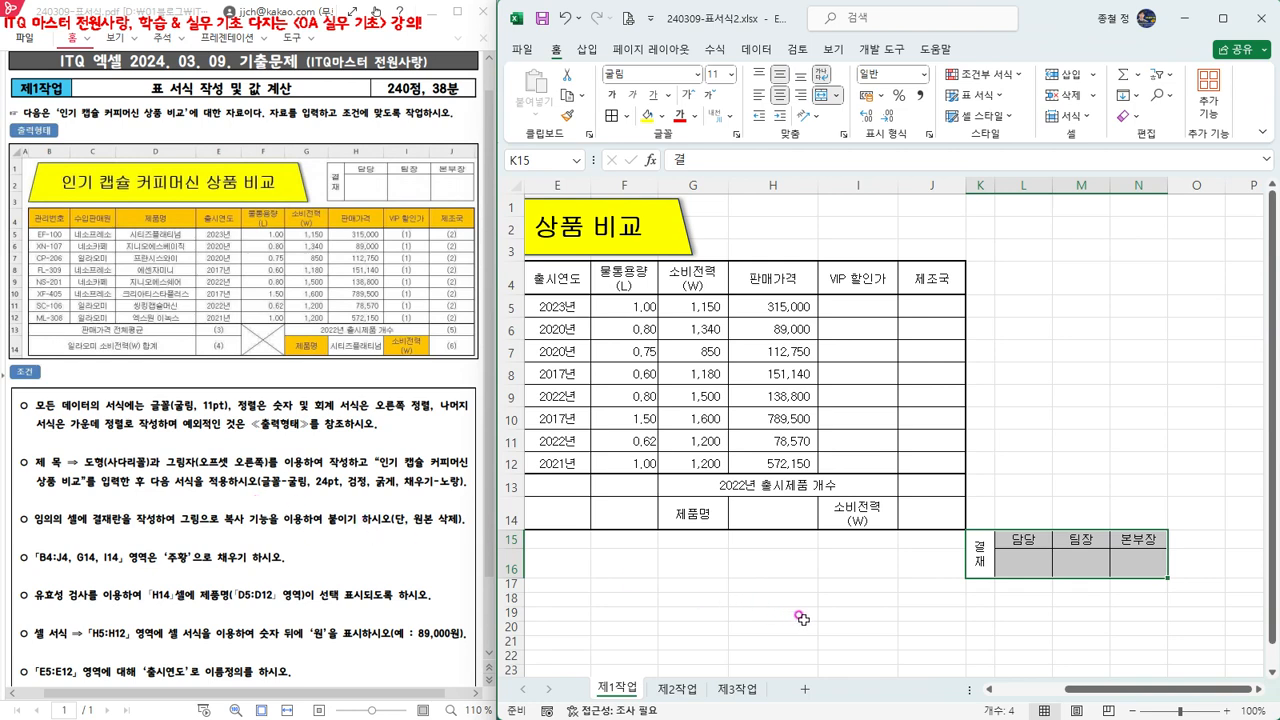
Step: Add the Camera (카메라) command from the list of all commands to the Quick Access Toolbar
{"action": "left_click", "coordinate": [651, 20]}
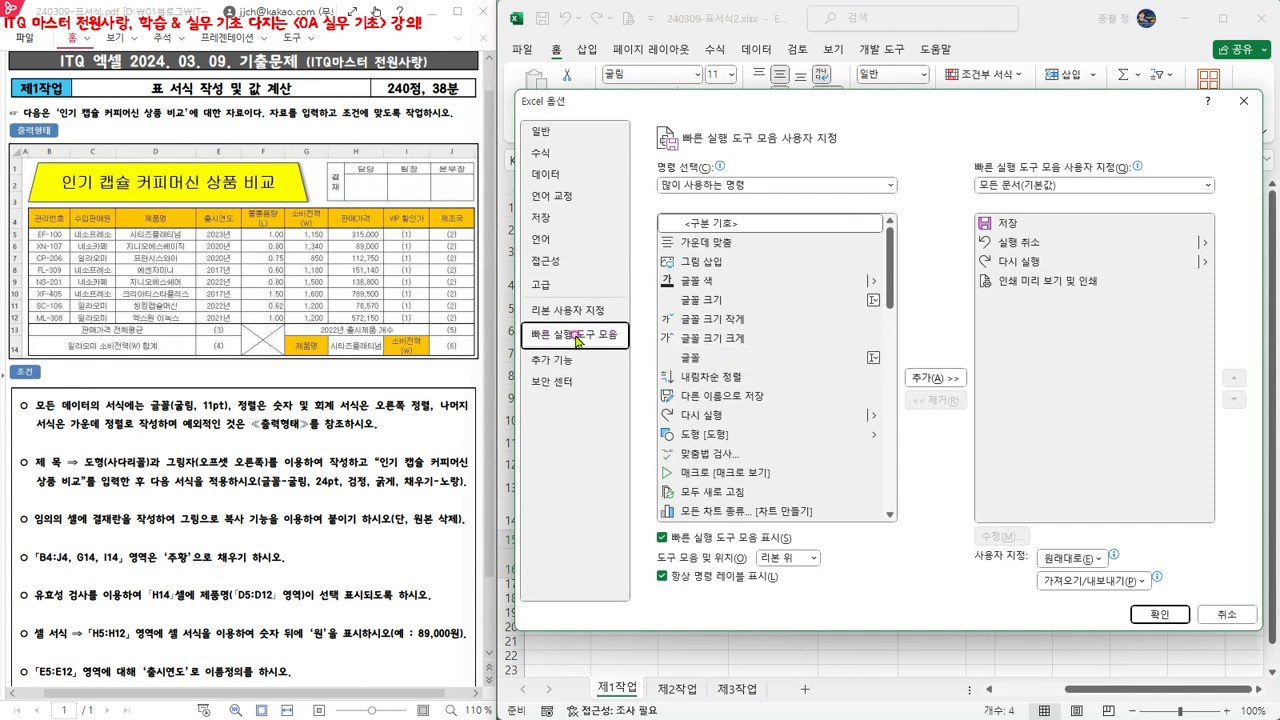
{"action": "left_click", "coordinate": [787, 185]}
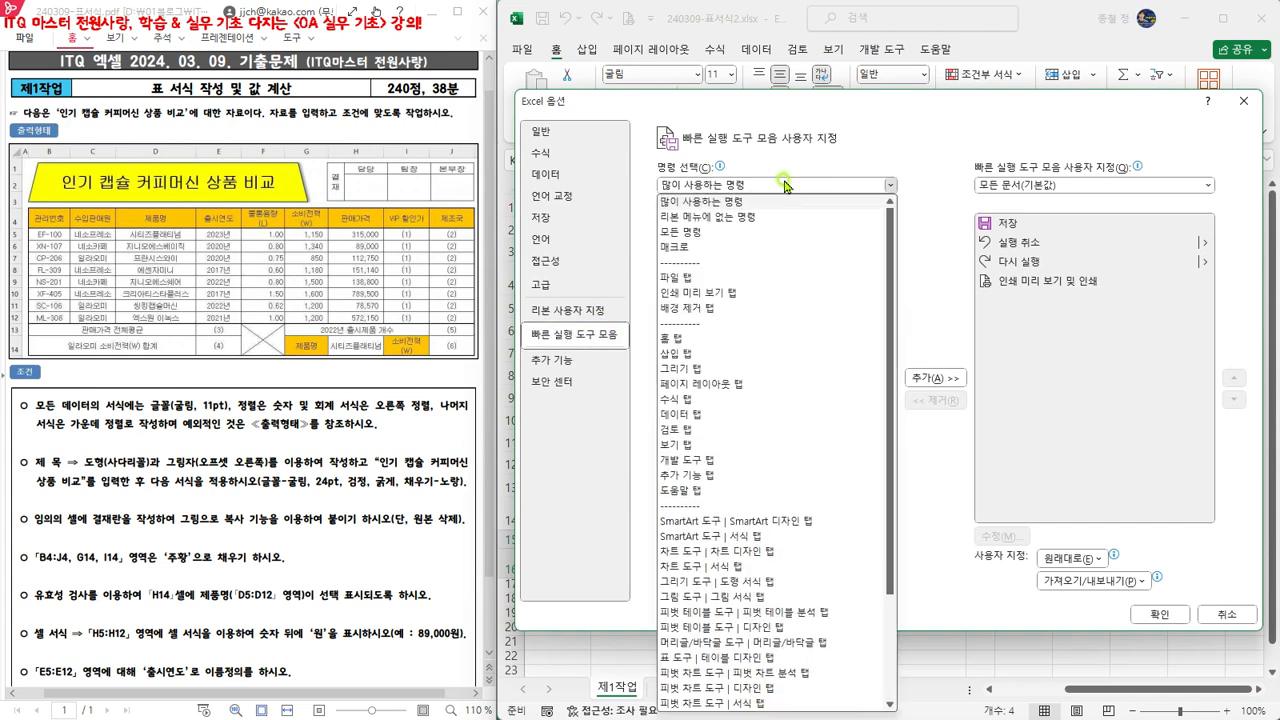
{"action": "left_click", "coordinate": [681, 233]}
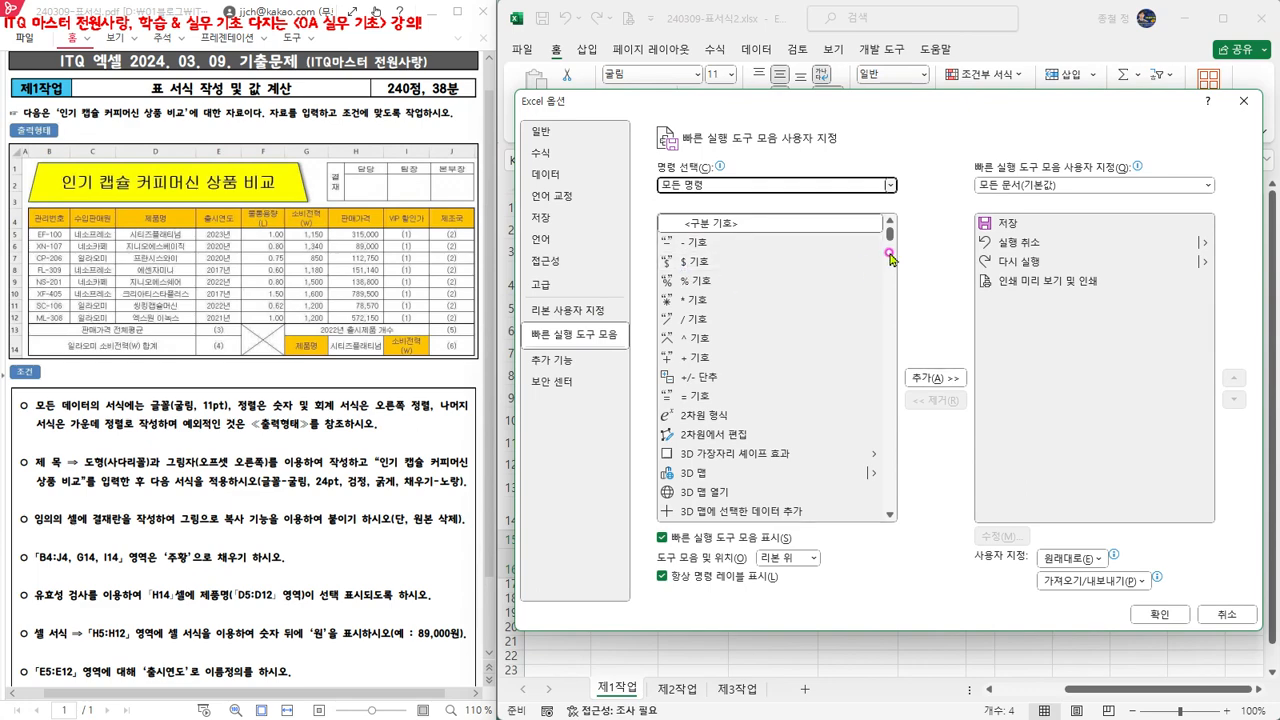
{"action": "left_click_drag", "start_coordinate": [889, 236], "coordinate": [905, 461]}
{"action": "scroll", "coordinate": [686, 414], "scroll_direction": "down", "scroll_amount": 2}
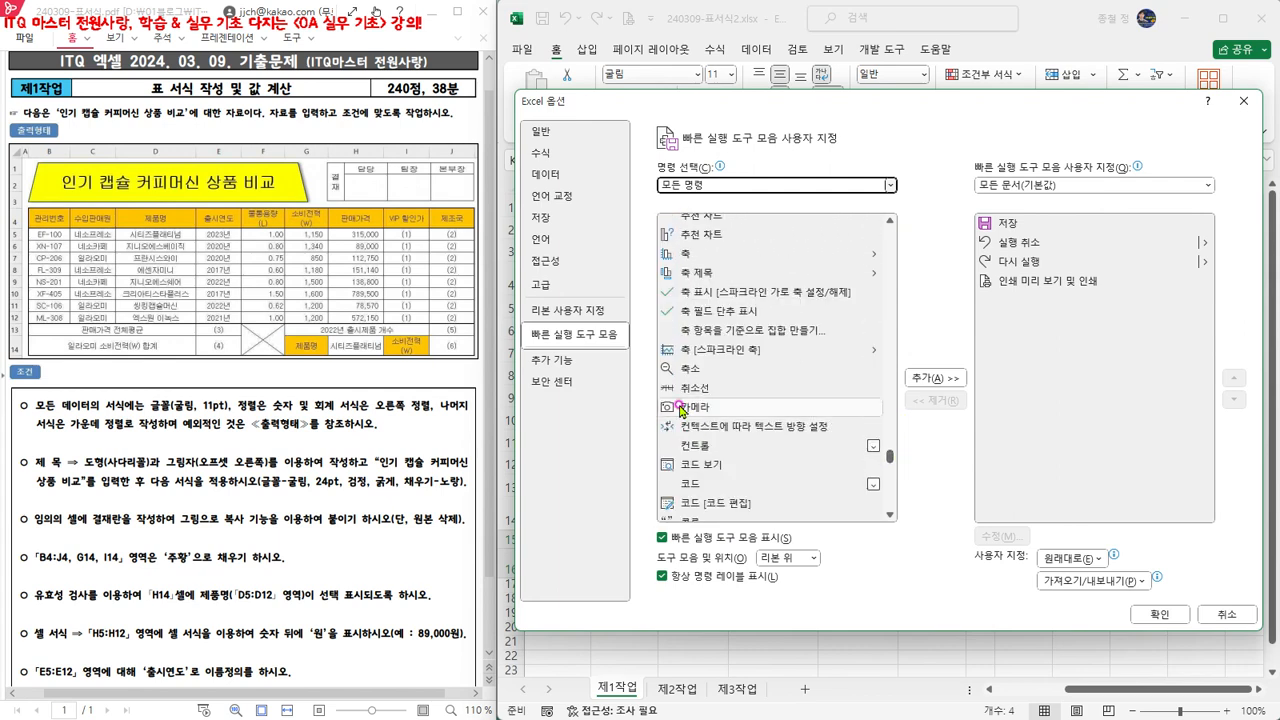
{"action": "left_click", "coordinate": [700, 410]}
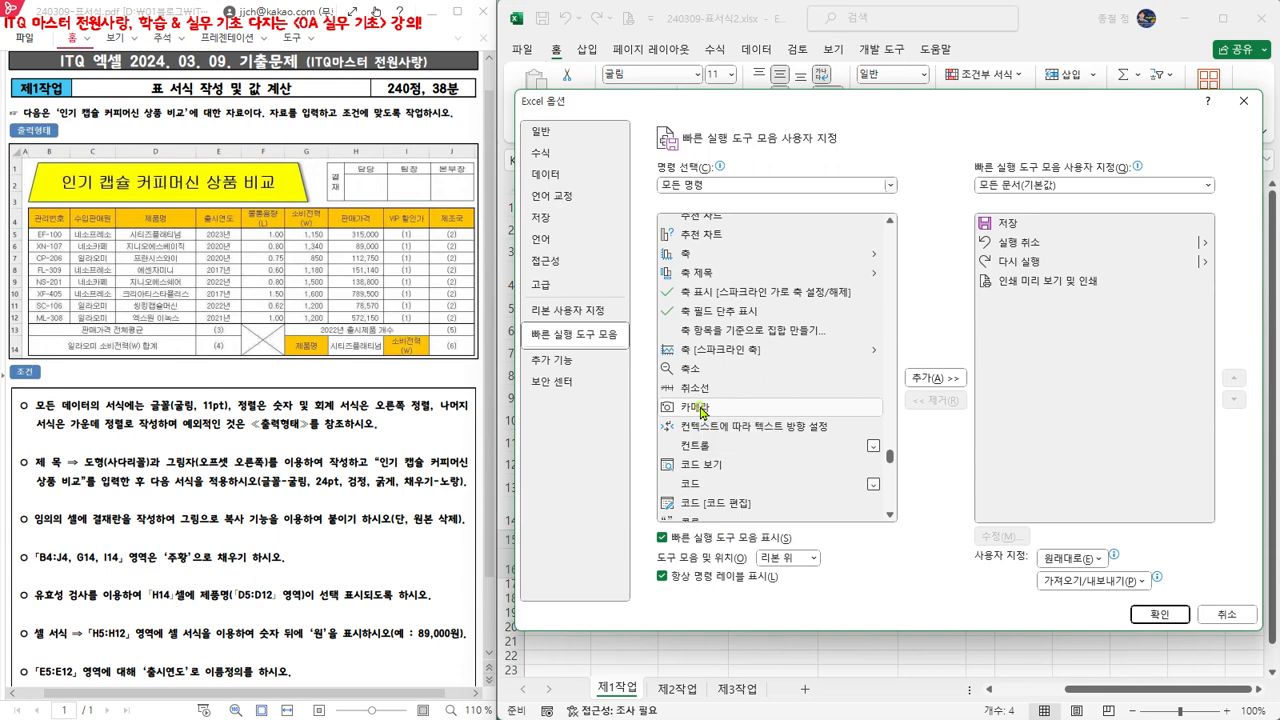
{"action": "left_click", "coordinate": [935, 378]}
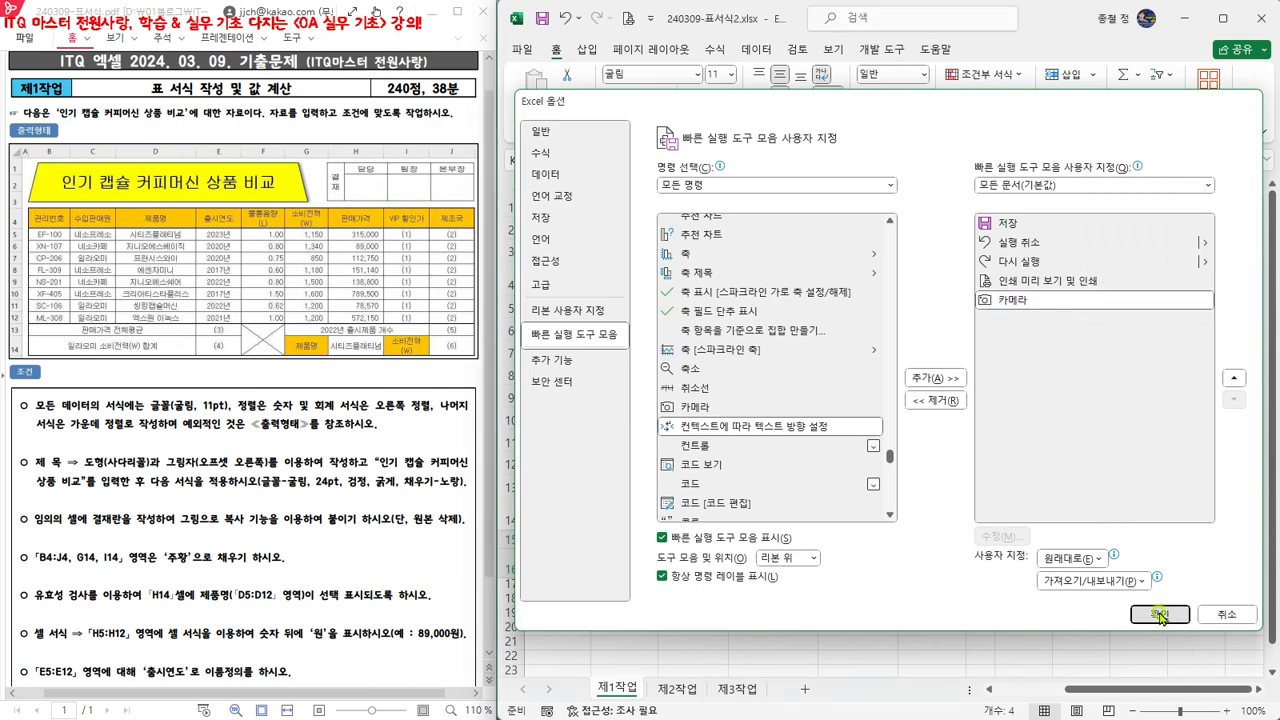
{"action": "left_click", "coordinate": [1159, 614]}
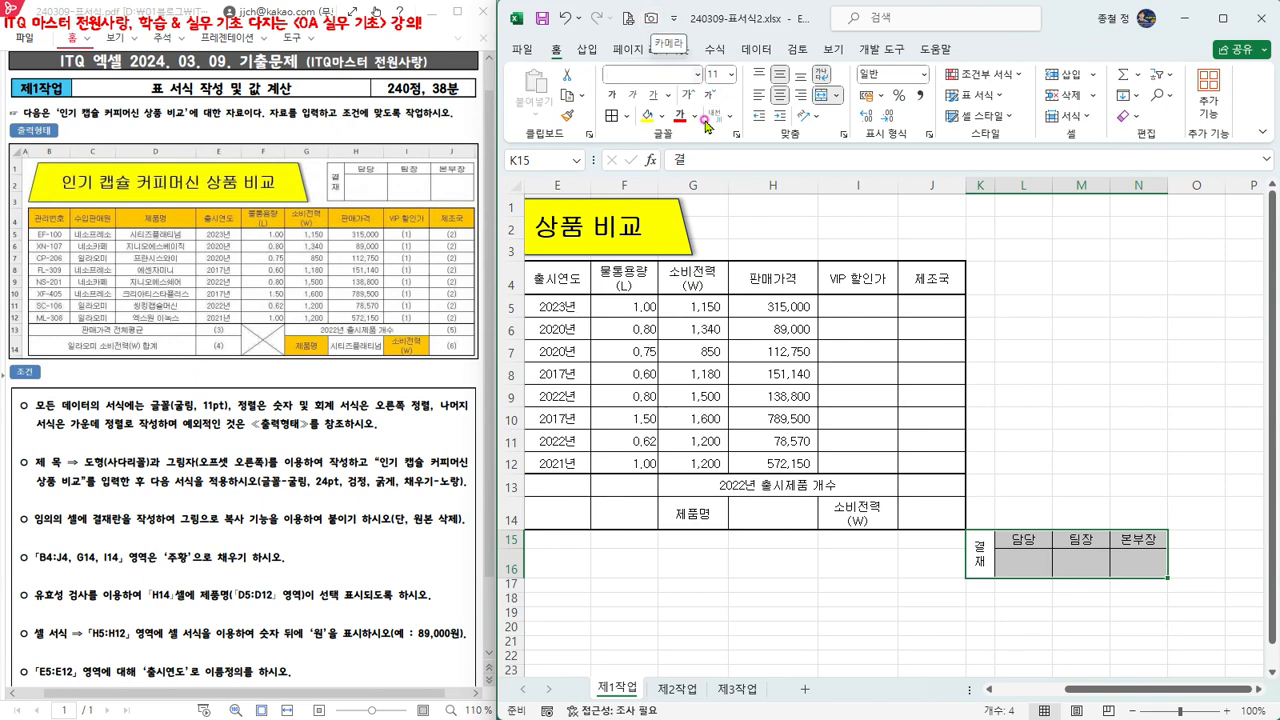
Step: Place a Camera picture of K15:N16 above the table starting at H1, and stretch it to 1.77 cm high by 7.86 cm wide
{"action": "left_click", "coordinate": [980, 553]}
{"action": "left_click_drag", "start_coordinate": [980, 553], "coordinate": [1126, 563]}
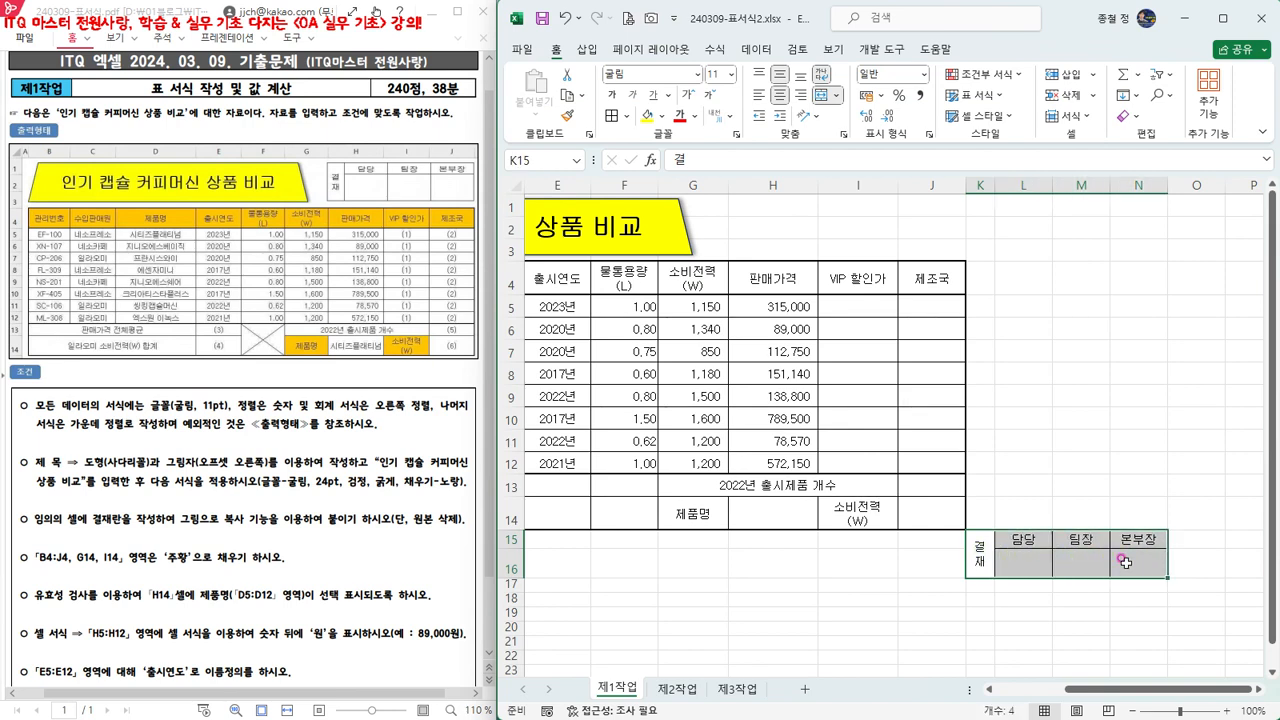
{"action": "left_click", "coordinate": [651, 22]}
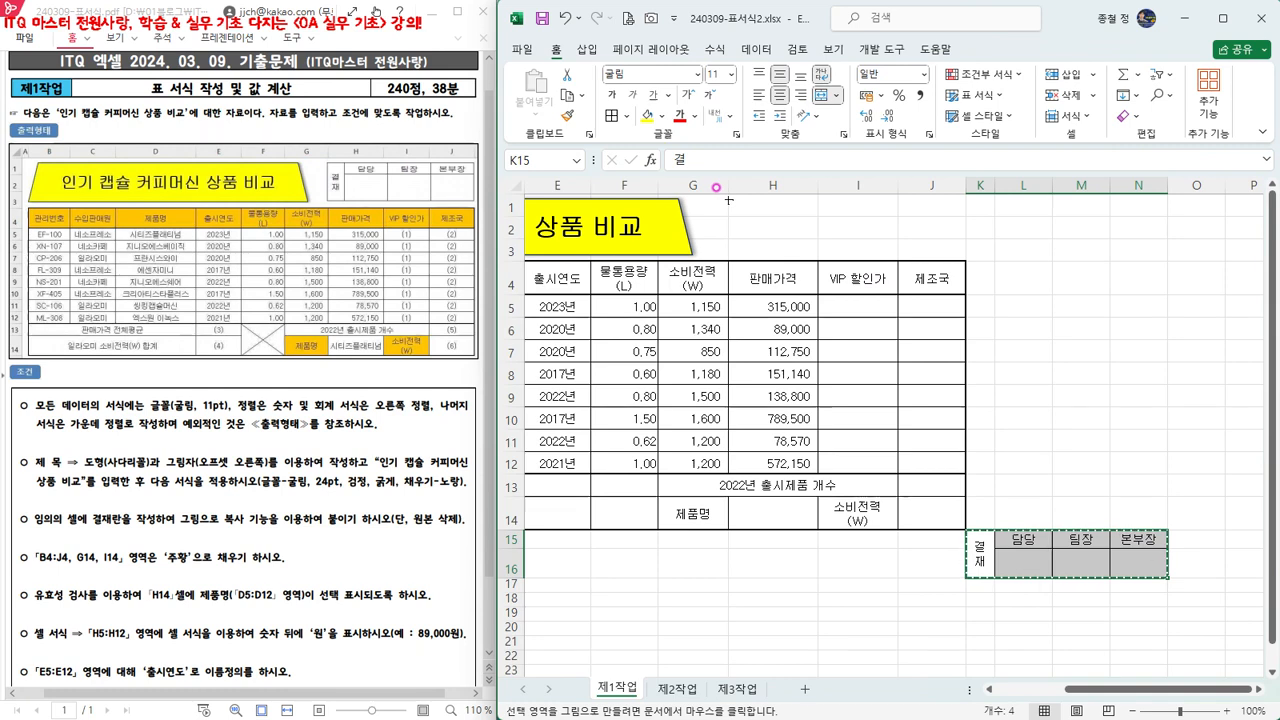
{"action": "left_click", "coordinate": [729, 200]}
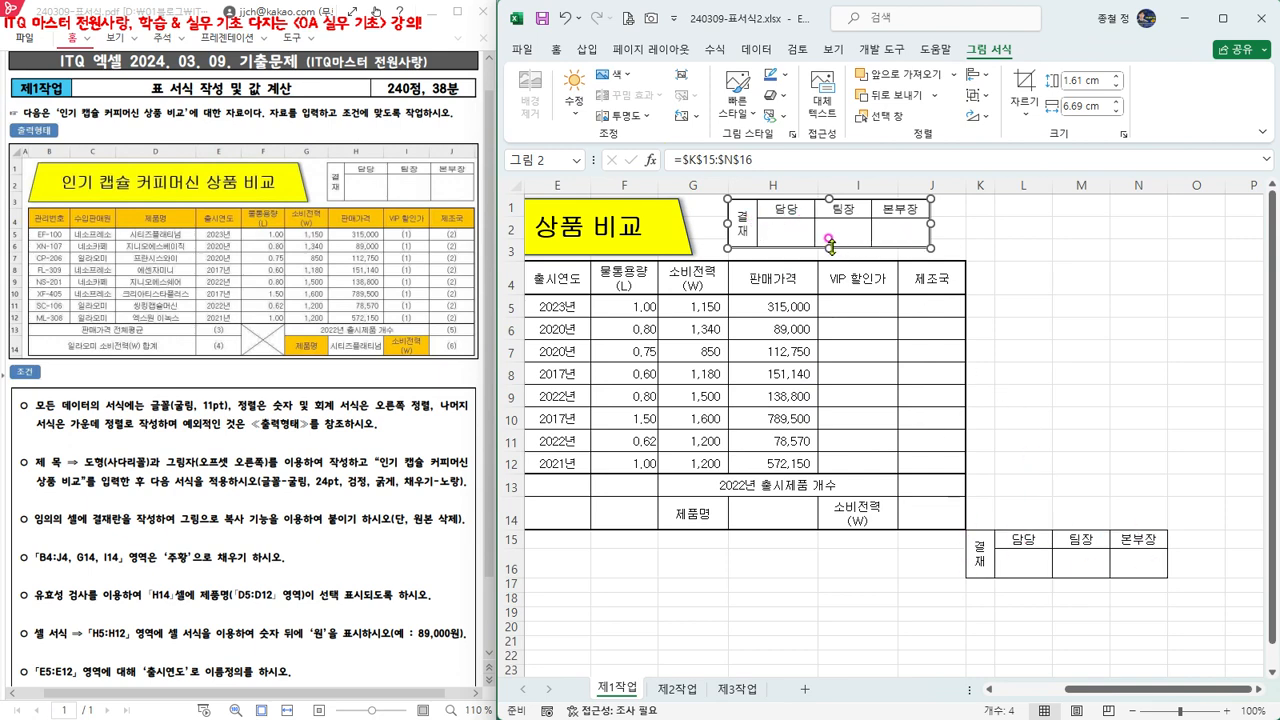
{"action": "left_click_drag", "start_coordinate": [829, 247], "coordinate": [831, 258]}
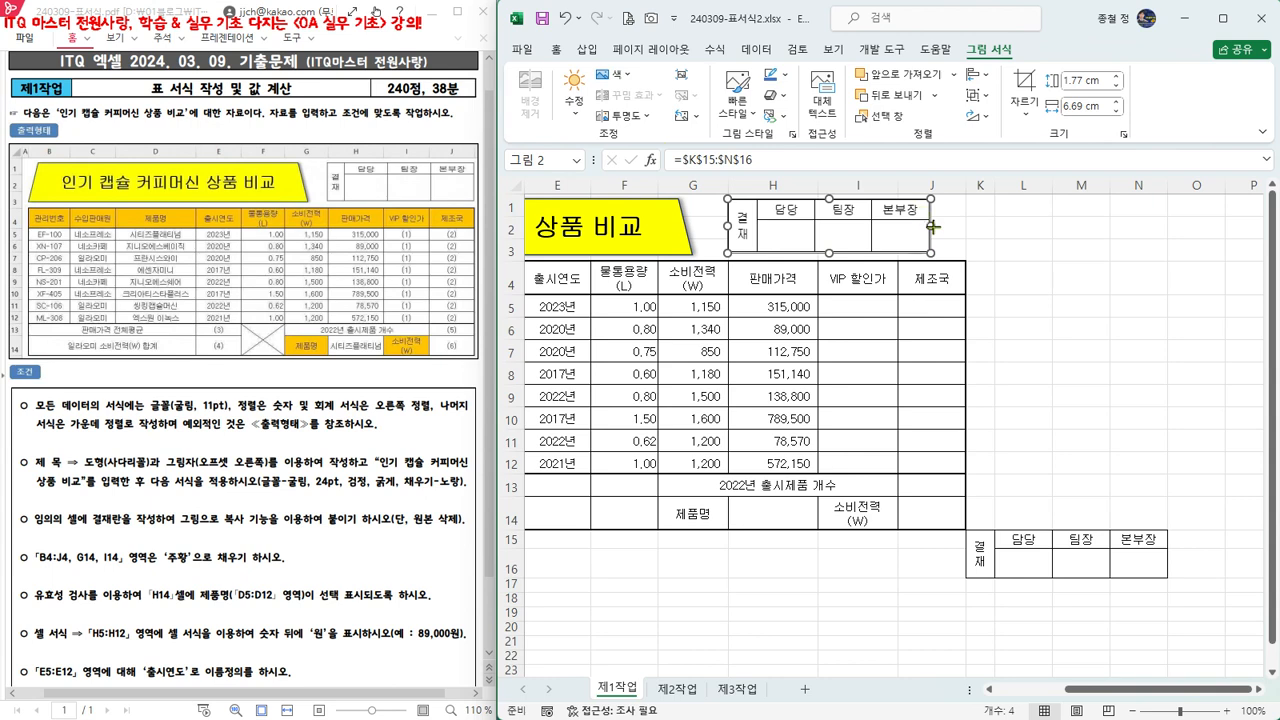
{"action": "left_click_drag", "start_coordinate": [931, 226], "coordinate": [965, 226]}
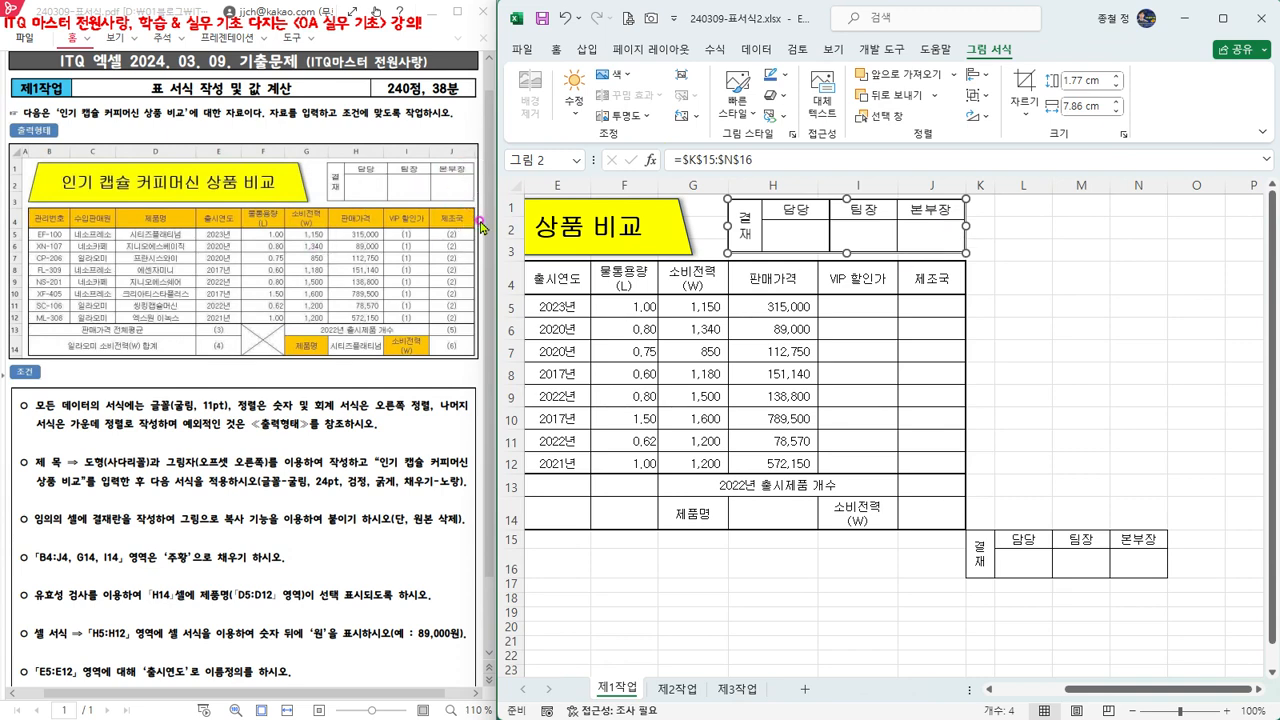
{"action": "left_click", "coordinate": [1029, 285]}
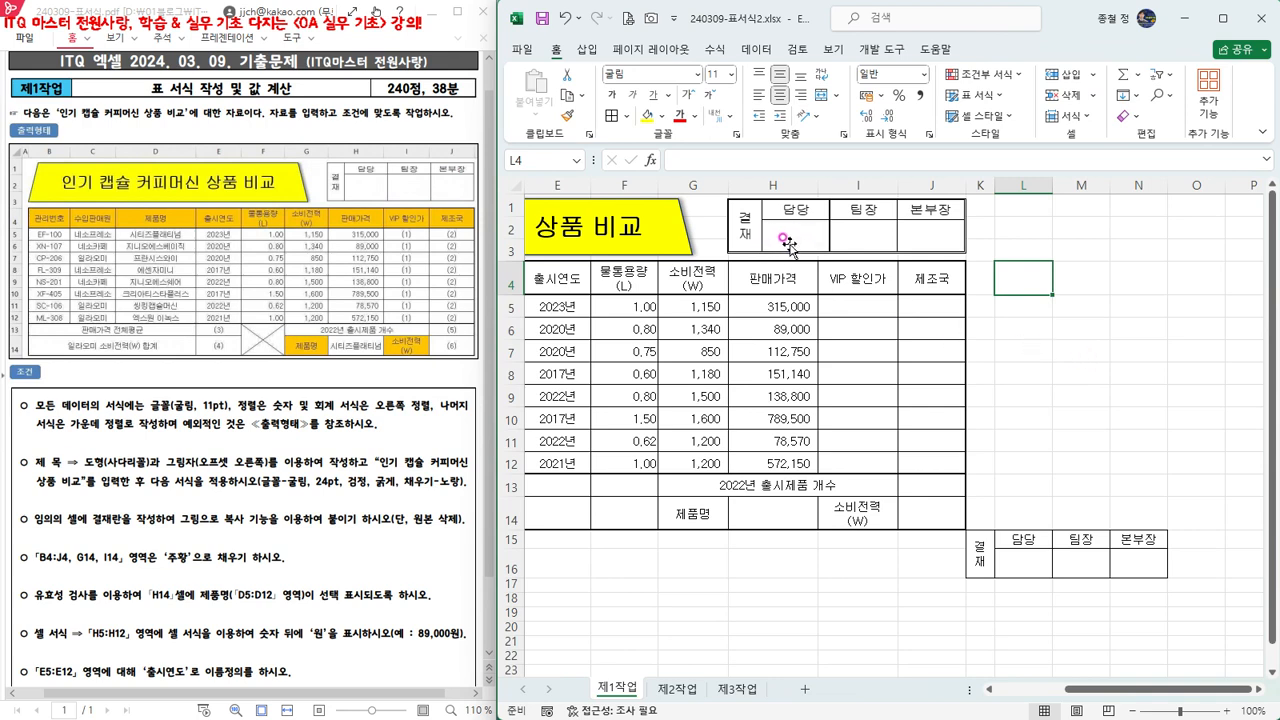
Step: Delete the Camera picture of the approval box above the table
{"action": "left_click", "coordinate": [797, 240]}
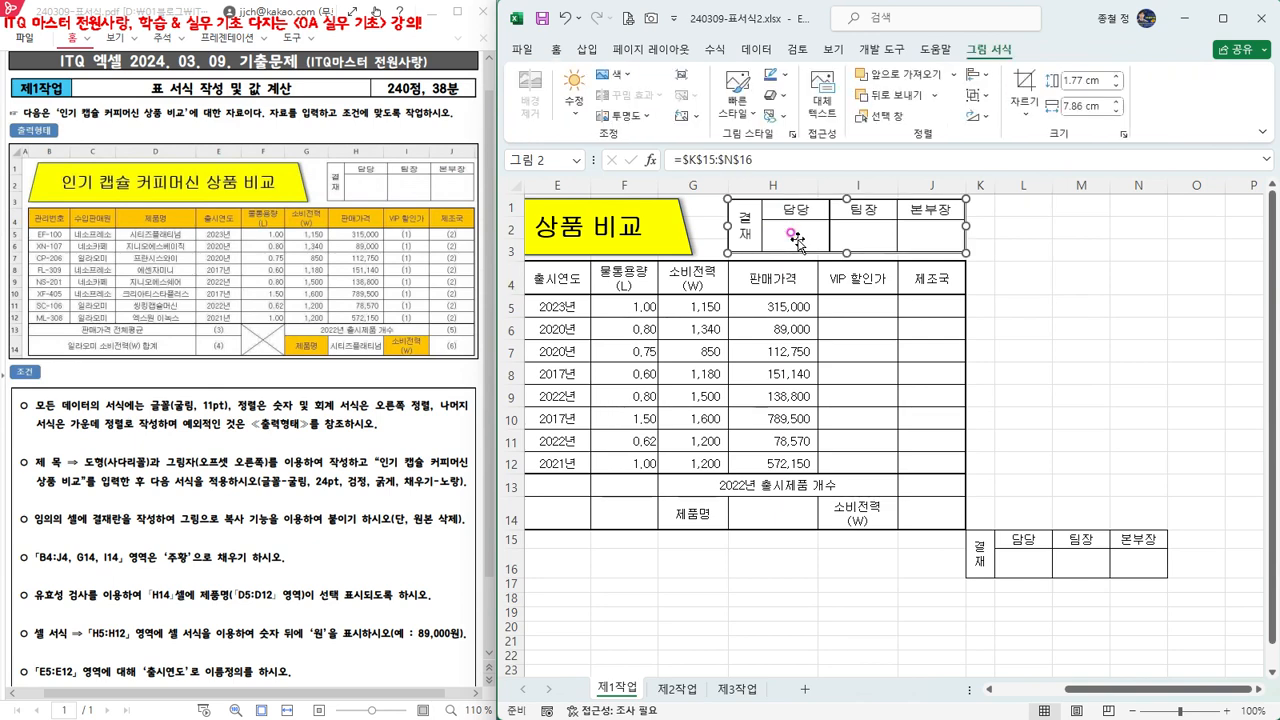
{"action": "key", "text": "Delete"}
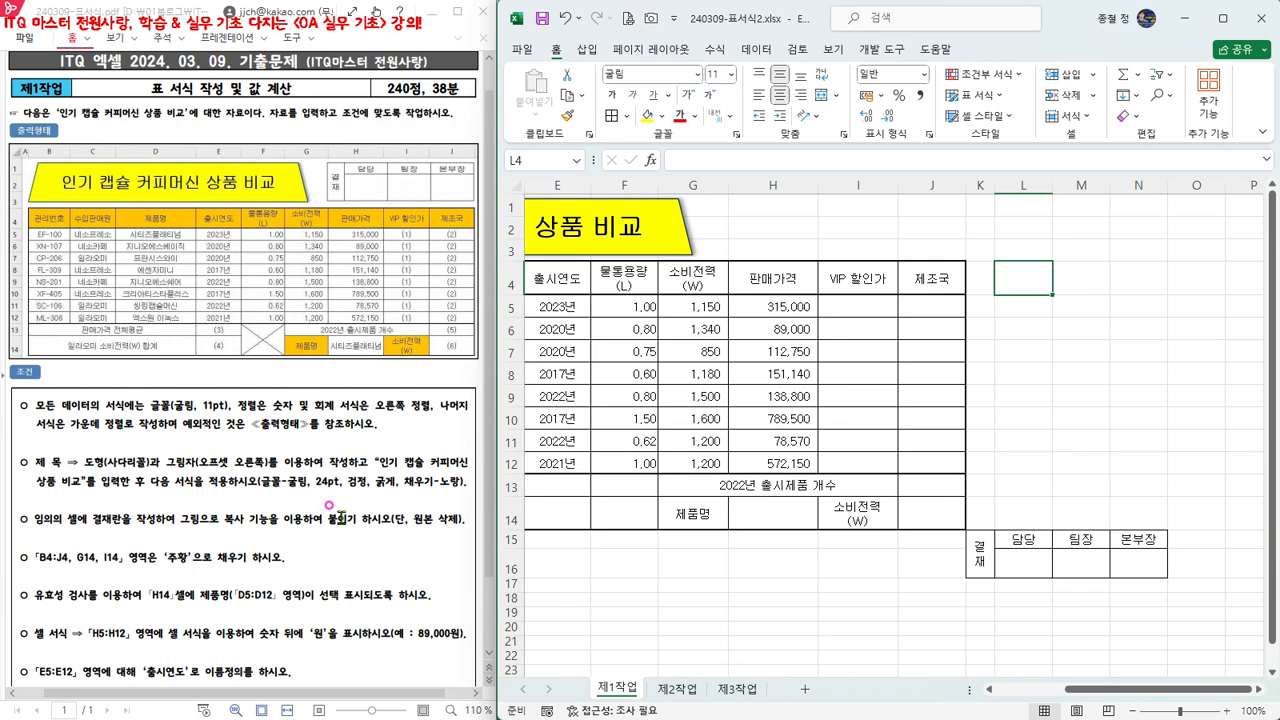
Step: Copy K15:N16, paste it as an unlinked picture, and move the picture above the table to the left edge of H1
{"action": "left_click_drag", "start_coordinate": [983, 546], "coordinate": [1127, 549]}
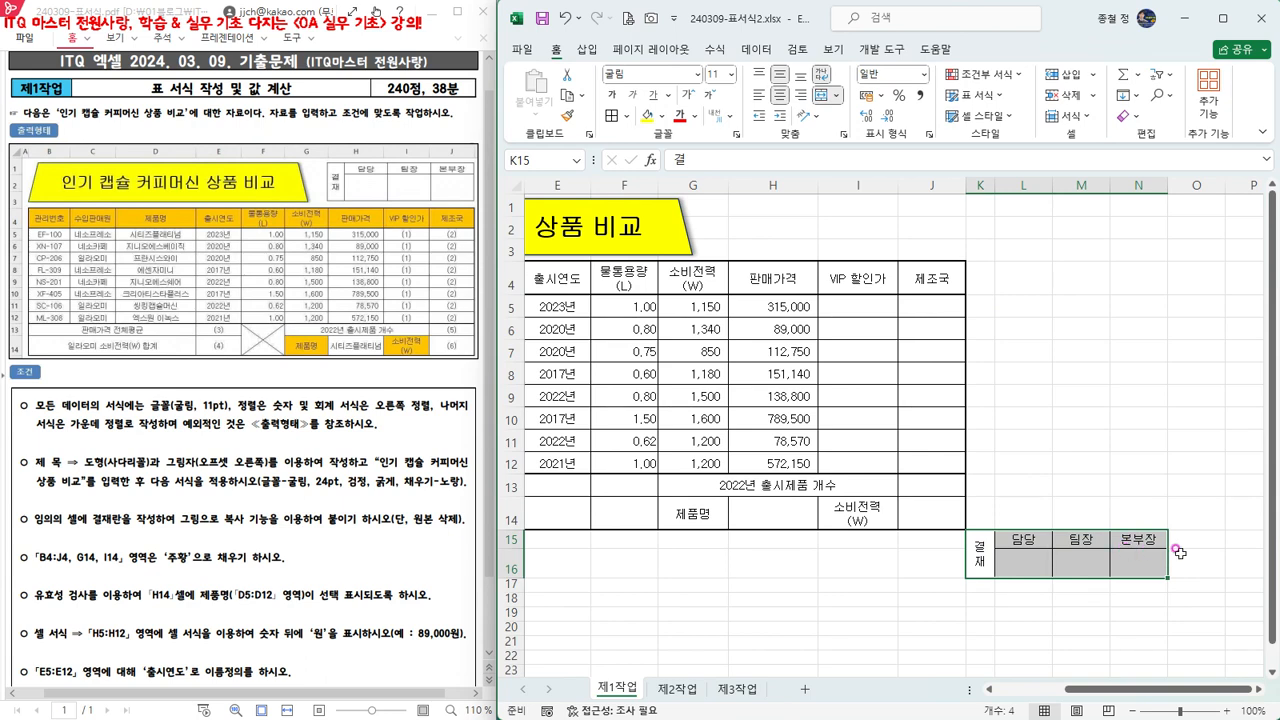
{"action": "key", "text": "ctrl+c"}
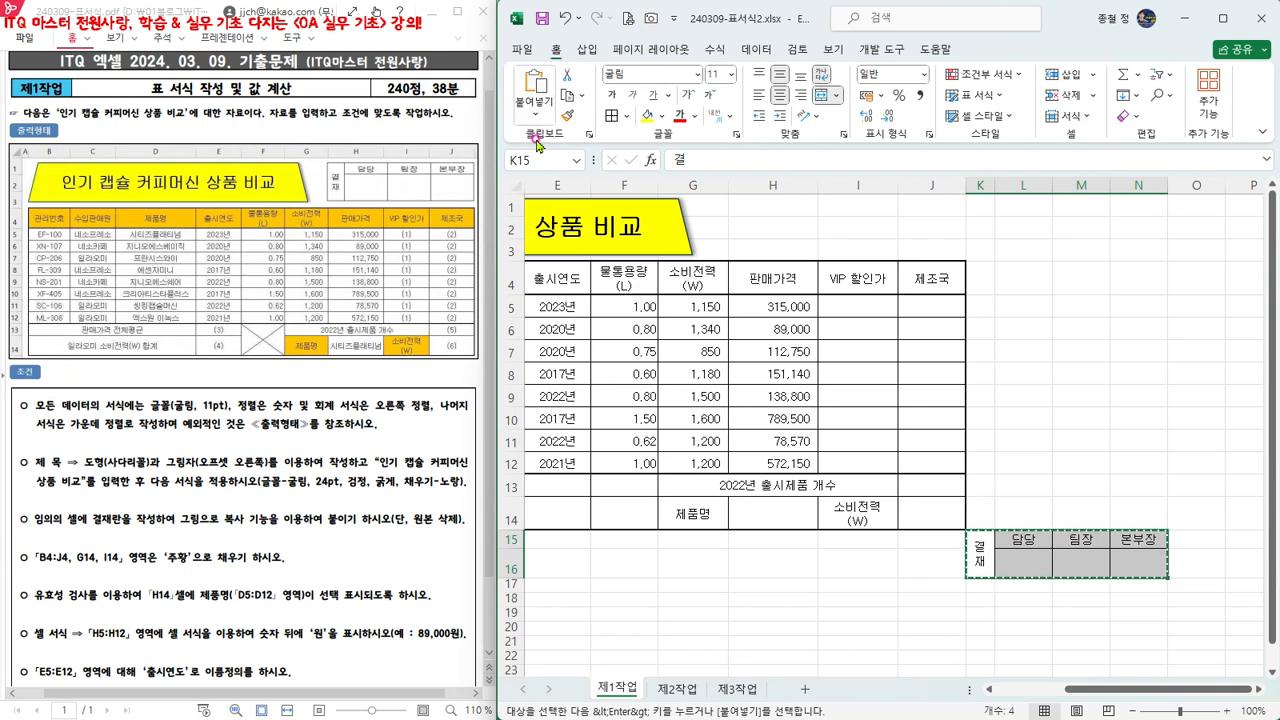
{"action": "left_click", "coordinate": [537, 115]}
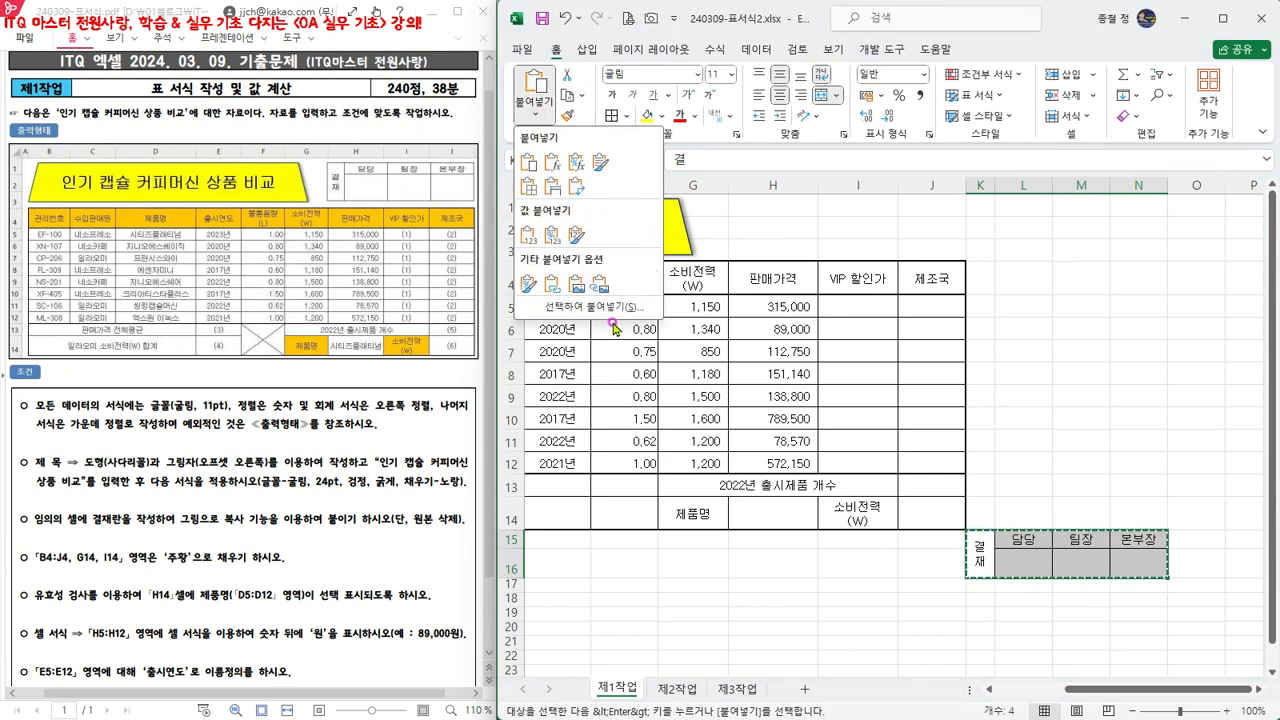
{"action": "left_click", "coordinate": [576, 287]}
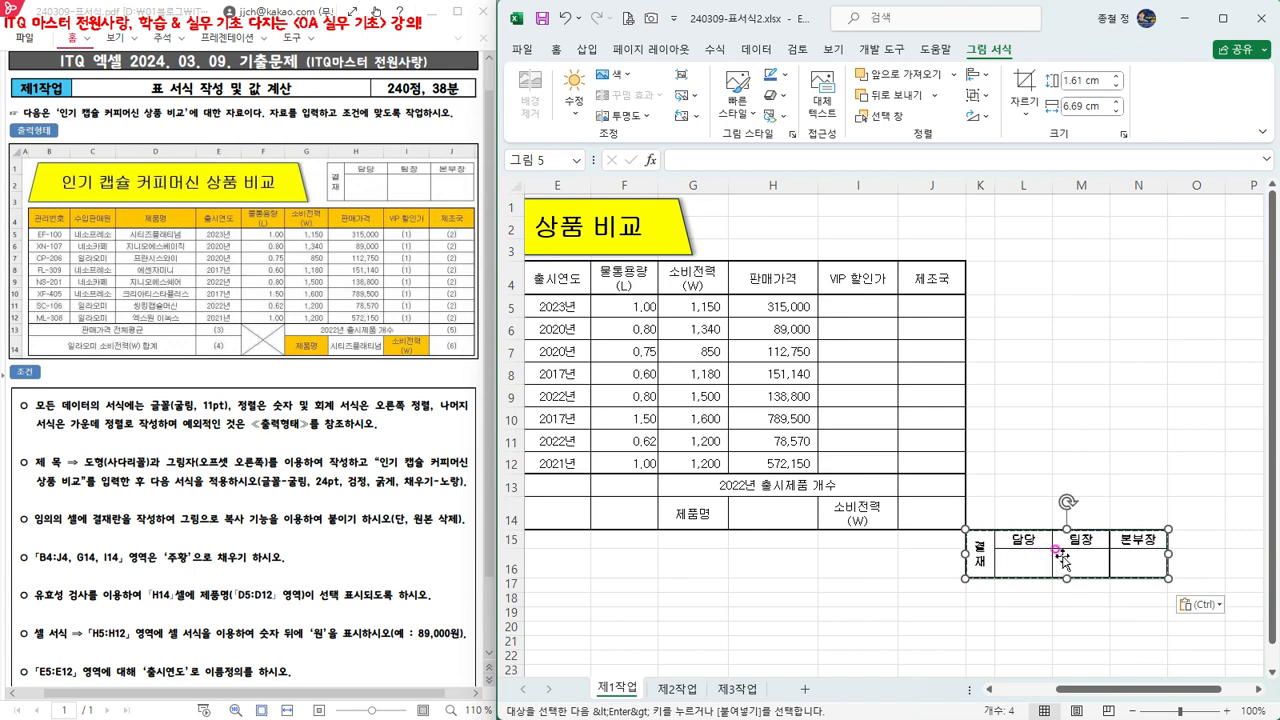
{"action": "left_click_drag", "start_coordinate": [1062, 549], "coordinate": [824, 227]}
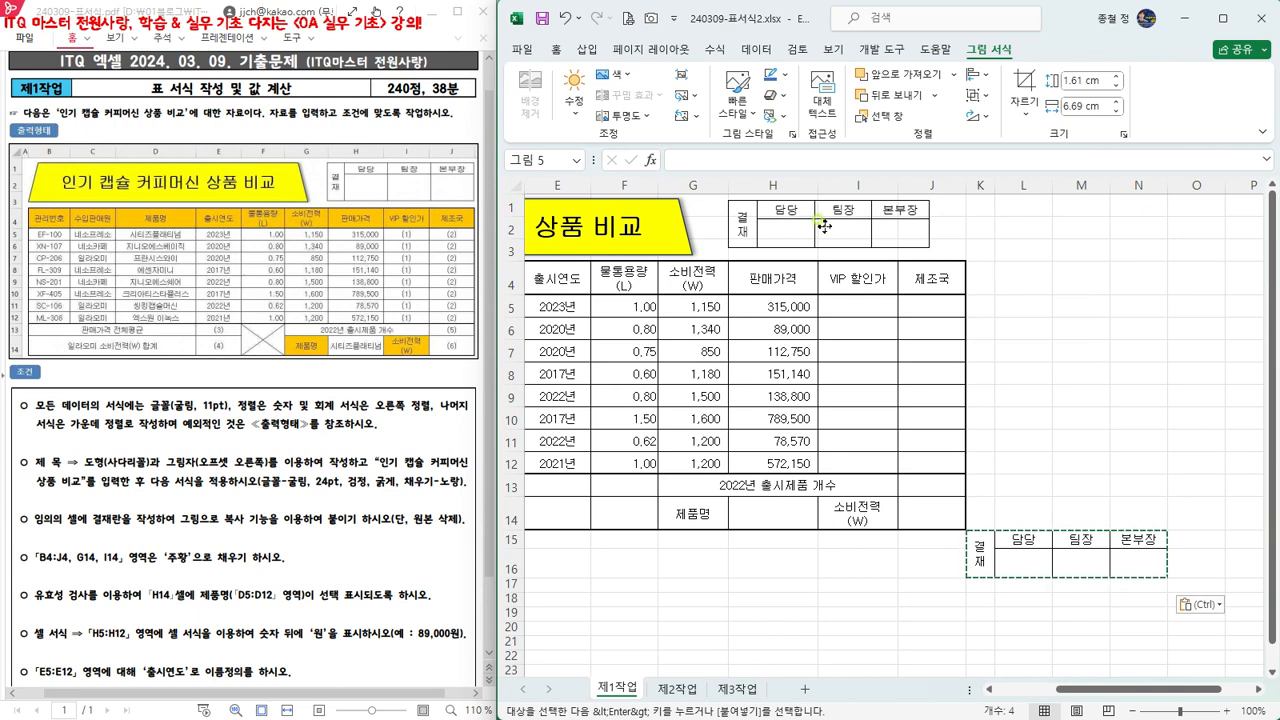
{"action": "left_click_drag", "start_coordinate": [824, 227], "coordinate": [826, 227]}
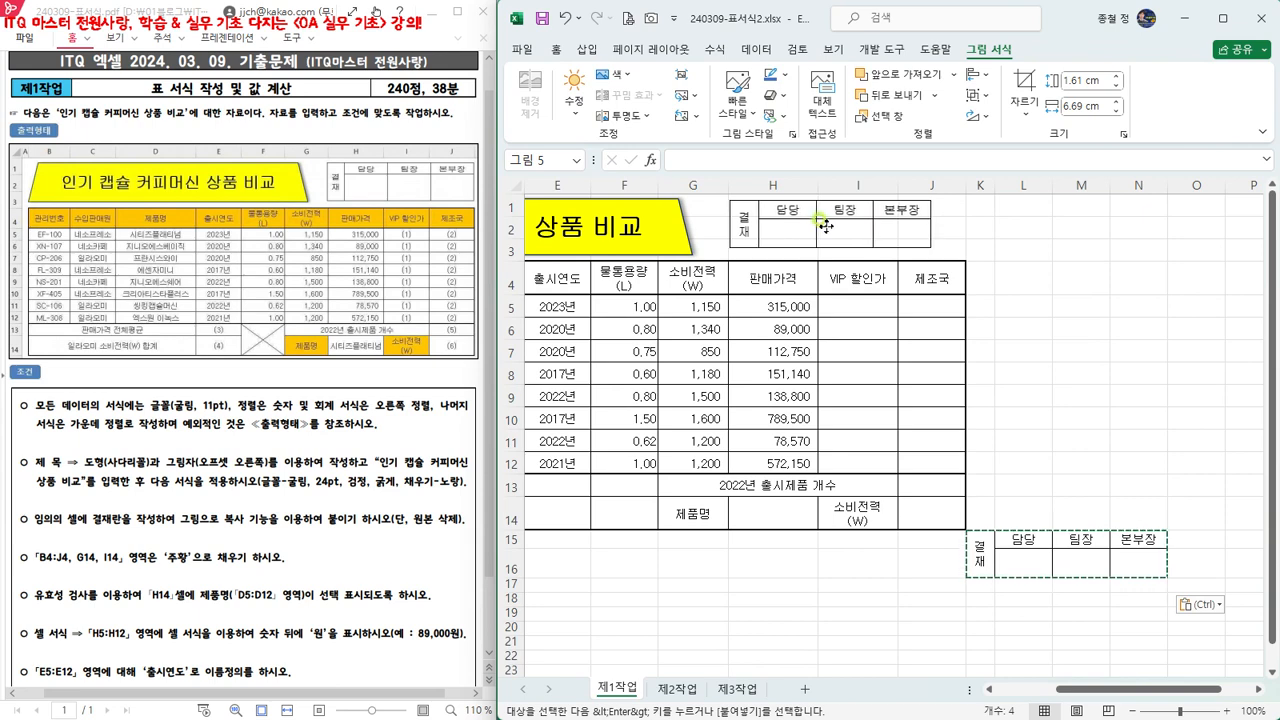
{"action": "left_click_drag", "start_coordinate": [826, 227], "coordinate": [823, 227]}
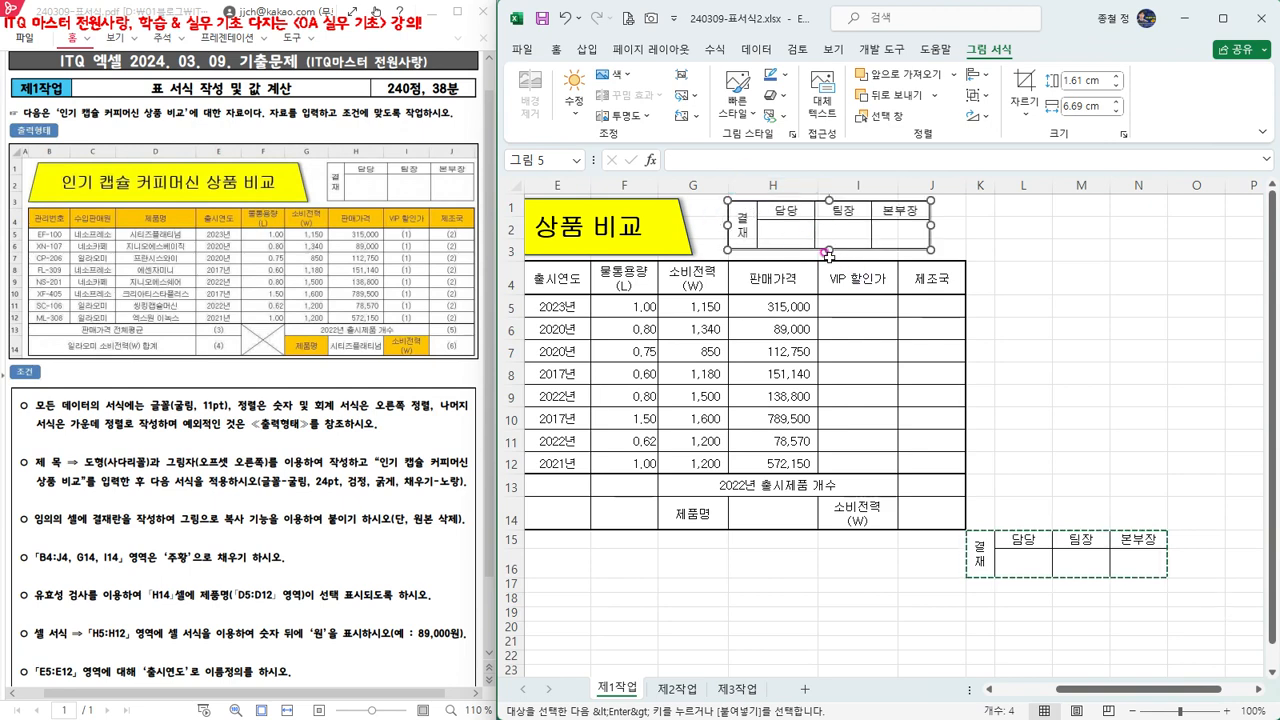
Step: Resize the pasted approval box picture to 1.77 cm high by 7.86 cm wide, reaching the right edge of column J
{"action": "left_click_drag", "start_coordinate": [828, 251], "coordinate": [829, 257]}
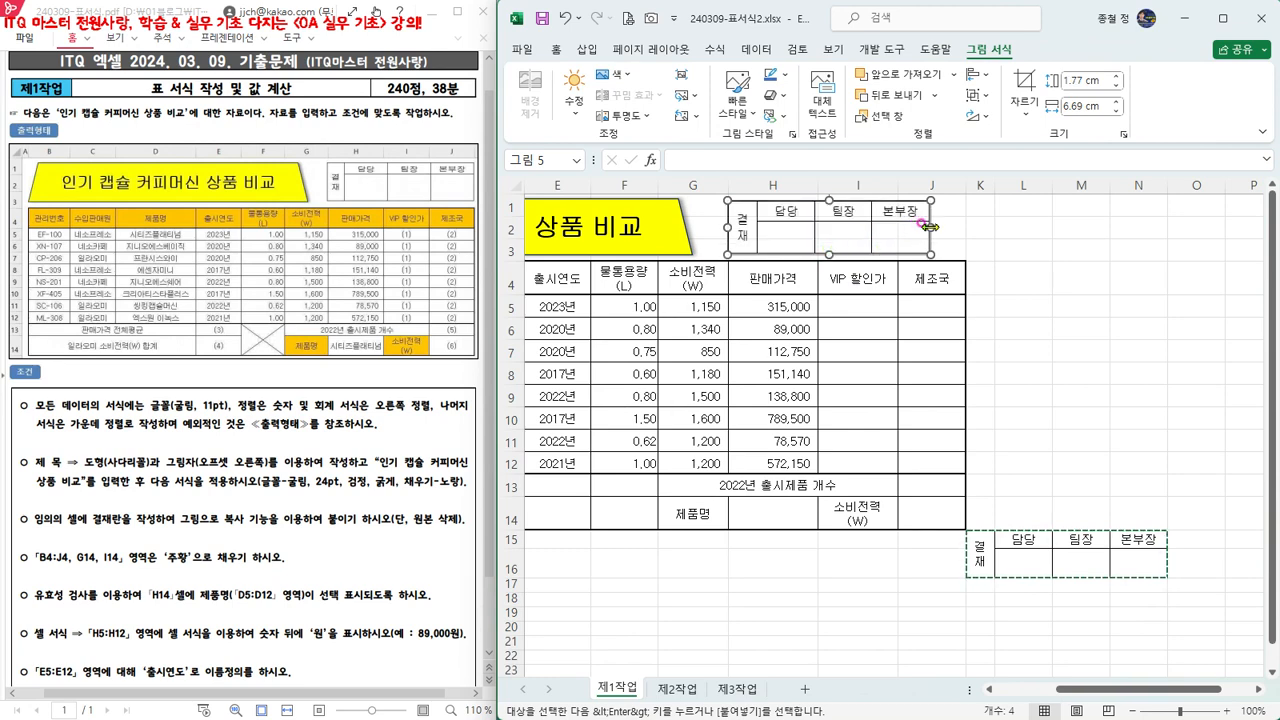
{"action": "left_click_drag", "start_coordinate": [930, 227], "coordinate": [966, 228]}
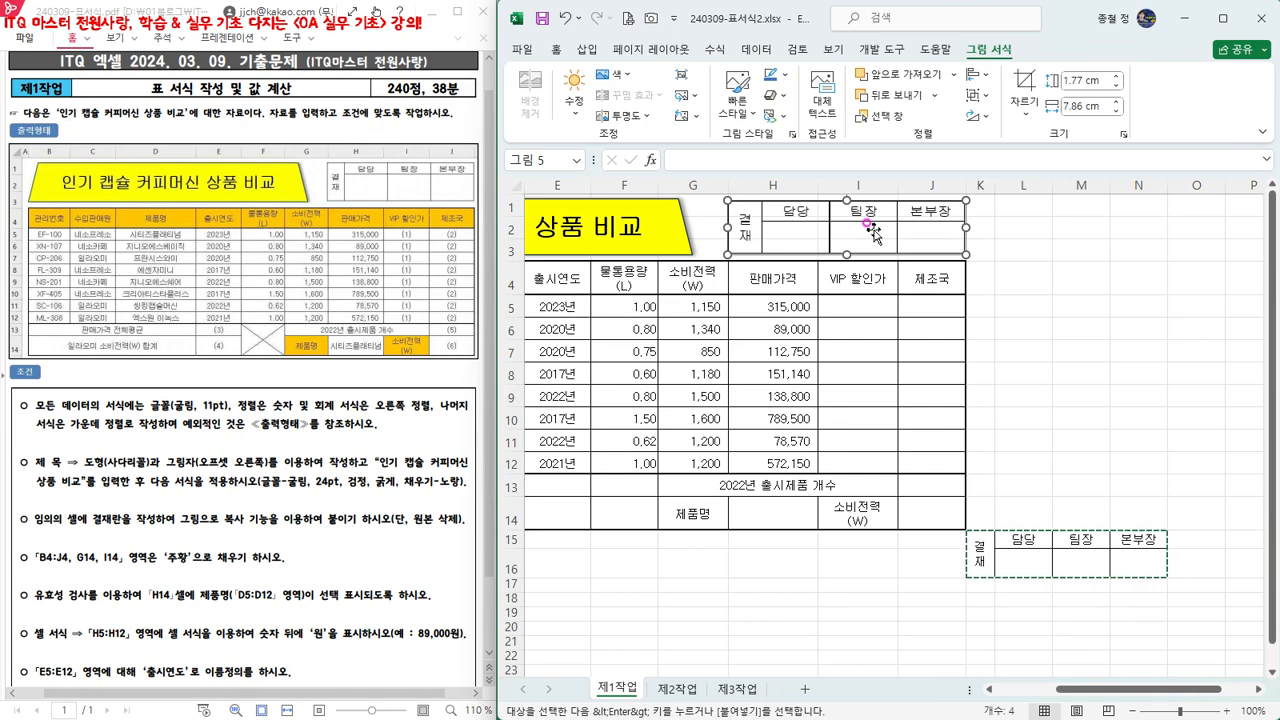
{"action": "left_click", "coordinate": [556, 49]}
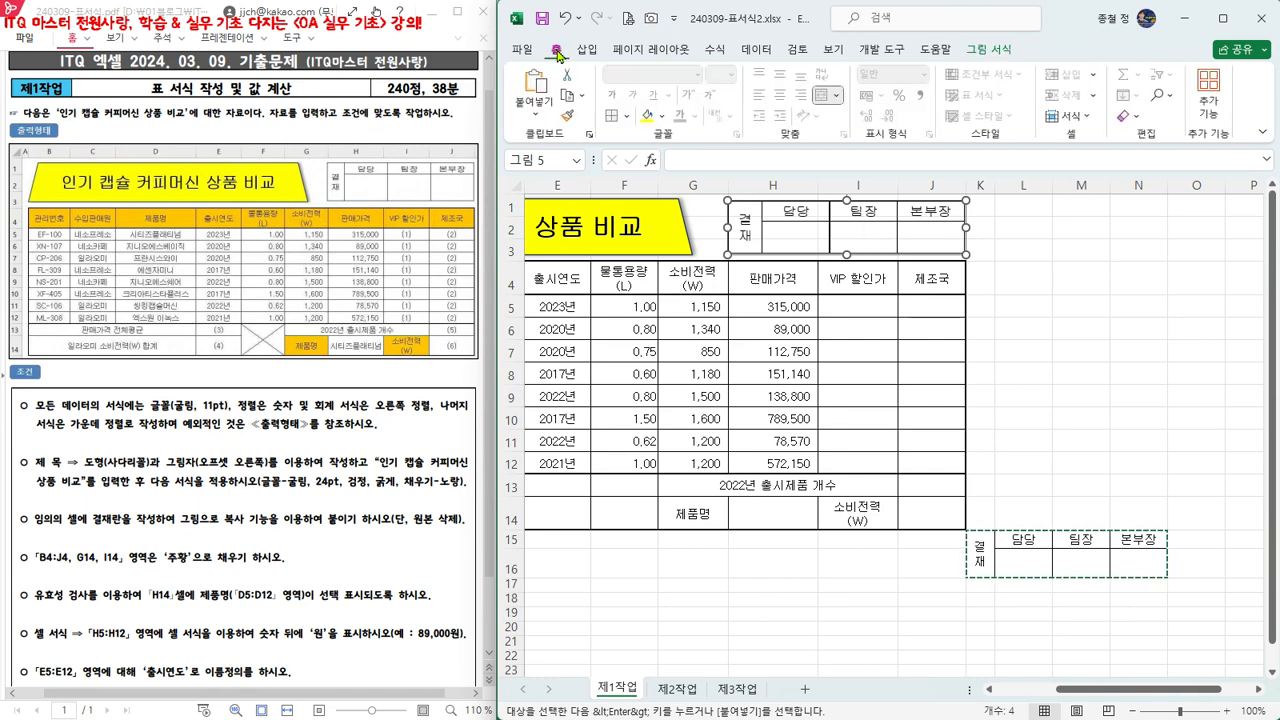
Step: Fill the pasted approval box picture with white
{"action": "left_click", "coordinate": [665, 117]}
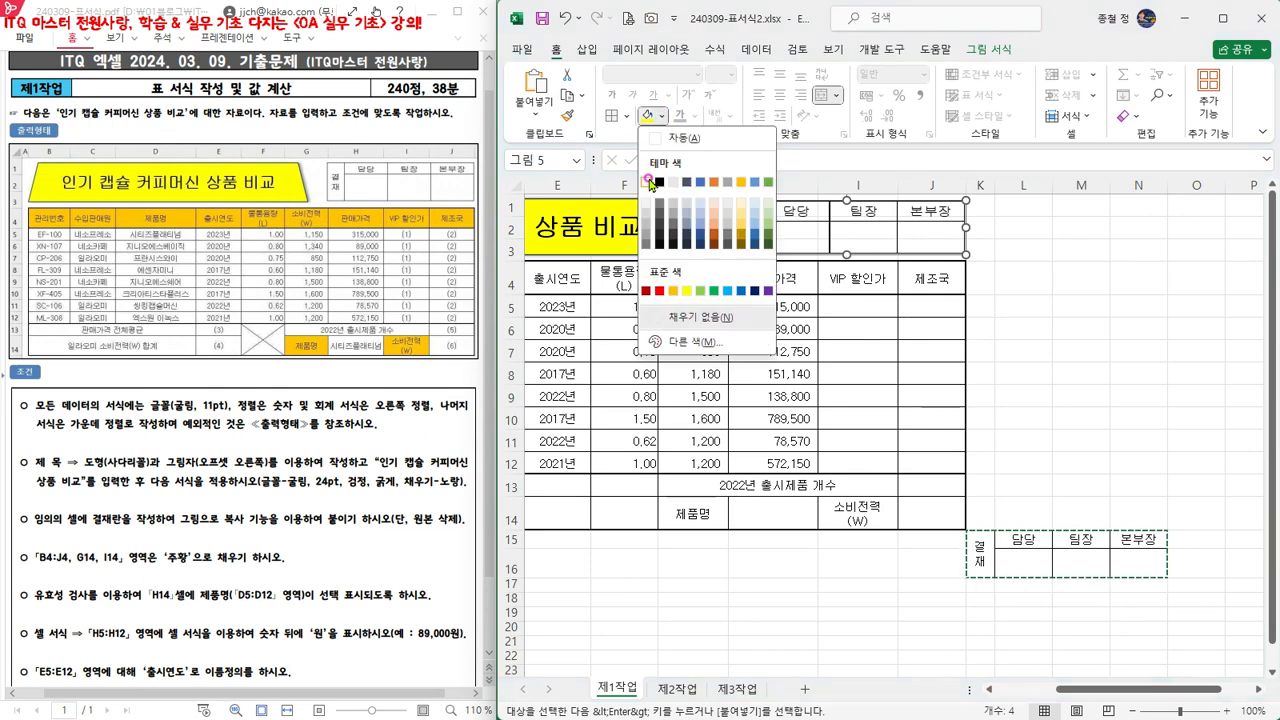
{"action": "left_click", "coordinate": [651, 184]}
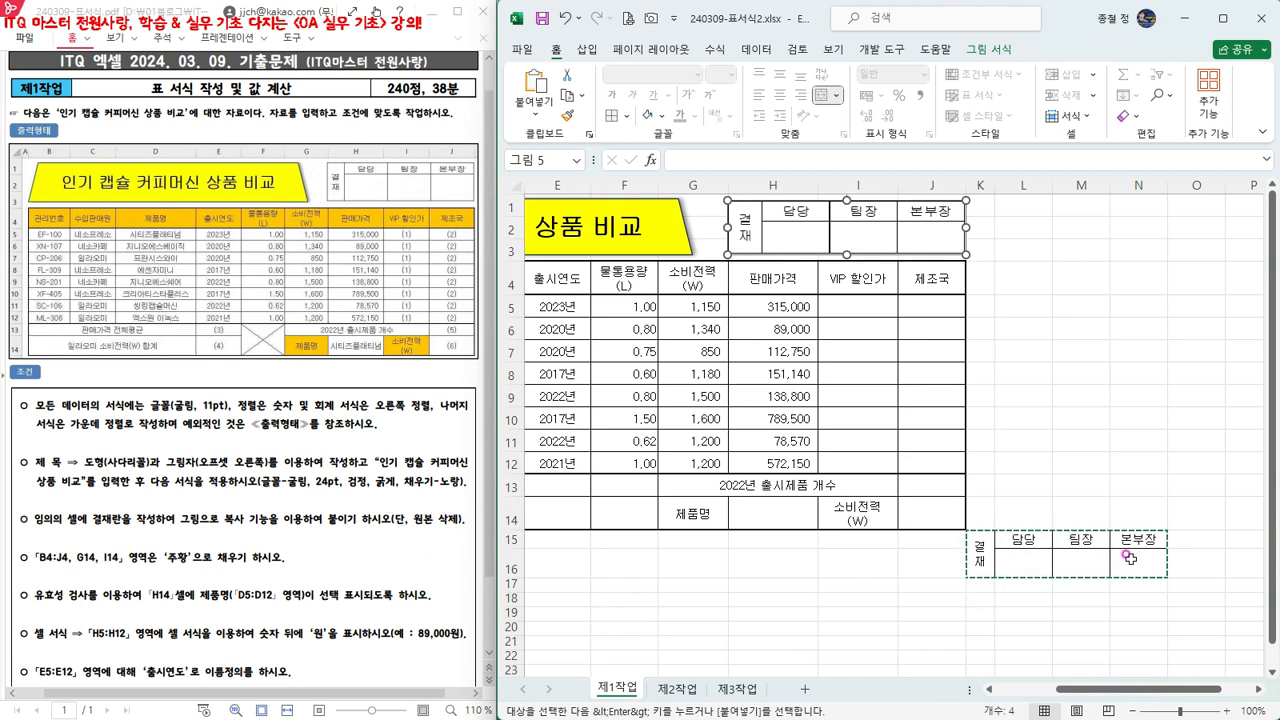
Step: Delete columns K:N, which hold the original cells of the approval box
{"action": "left_click_drag", "start_coordinate": [980, 185], "coordinate": [1142, 181]}
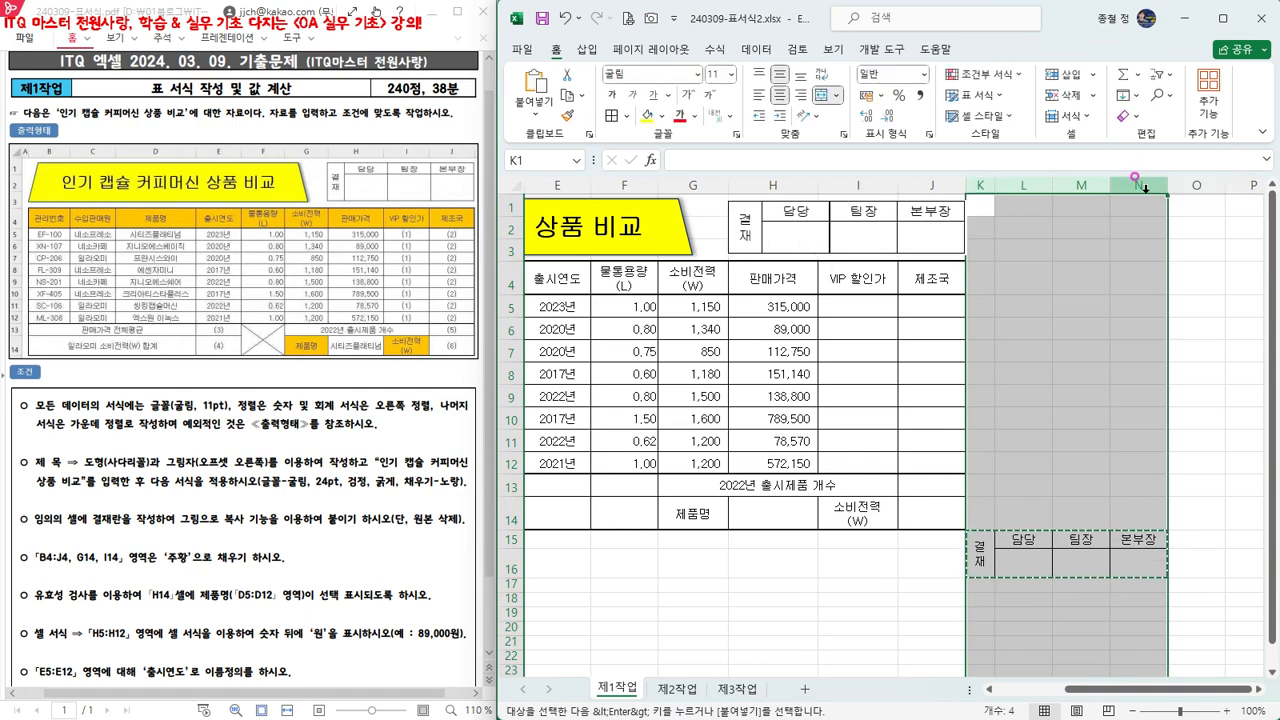
{"action": "right_click", "coordinate": [1060, 262]}
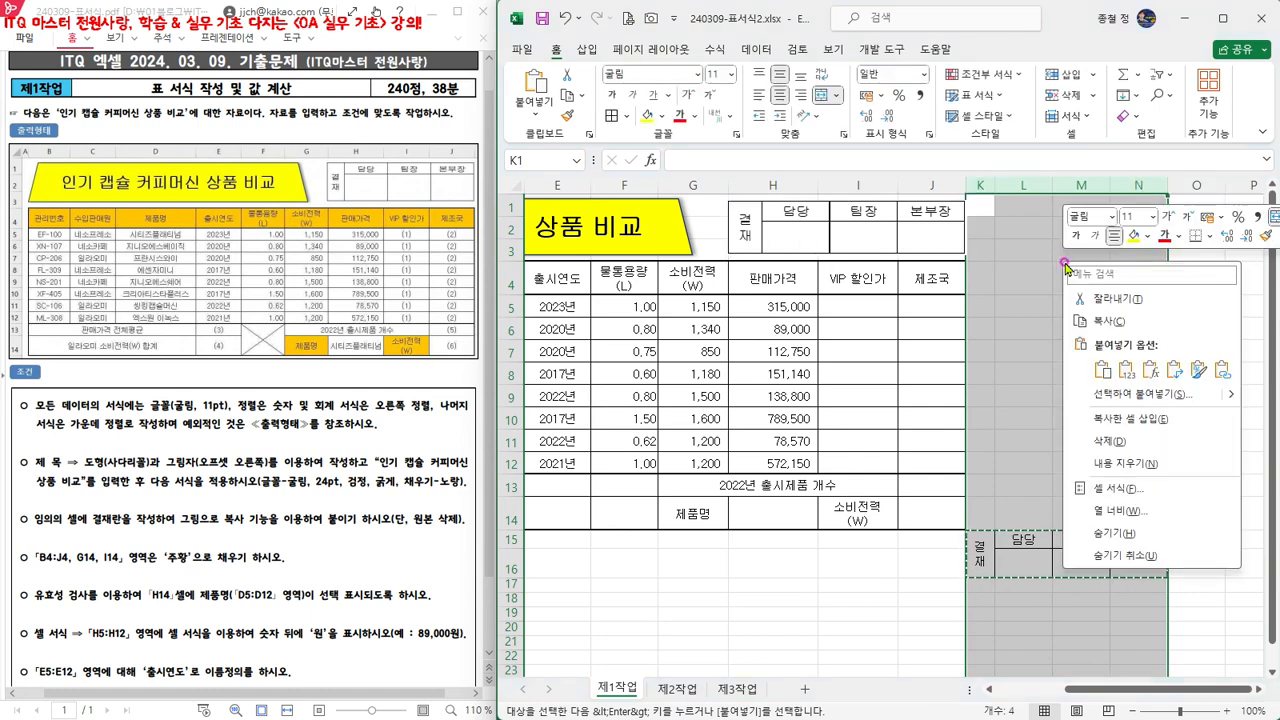
{"action": "left_click", "coordinate": [1118, 441]}
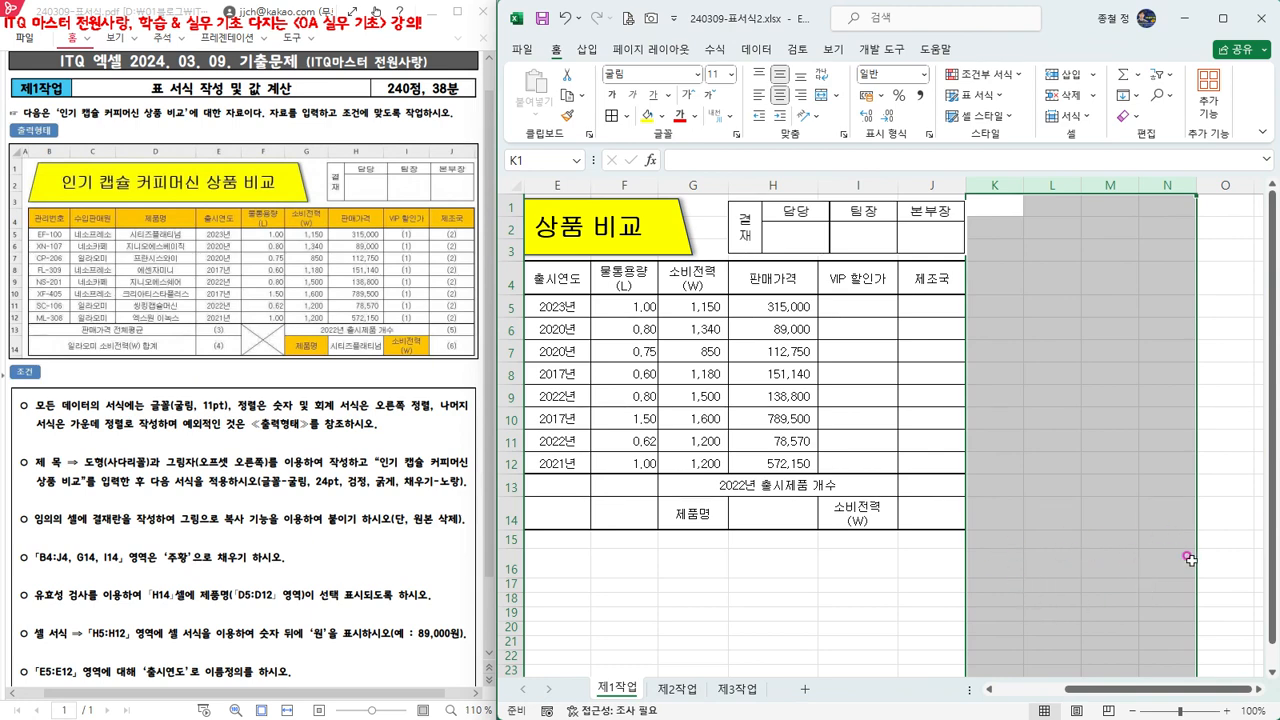
{"action": "left_click", "coordinate": [1189, 559]}
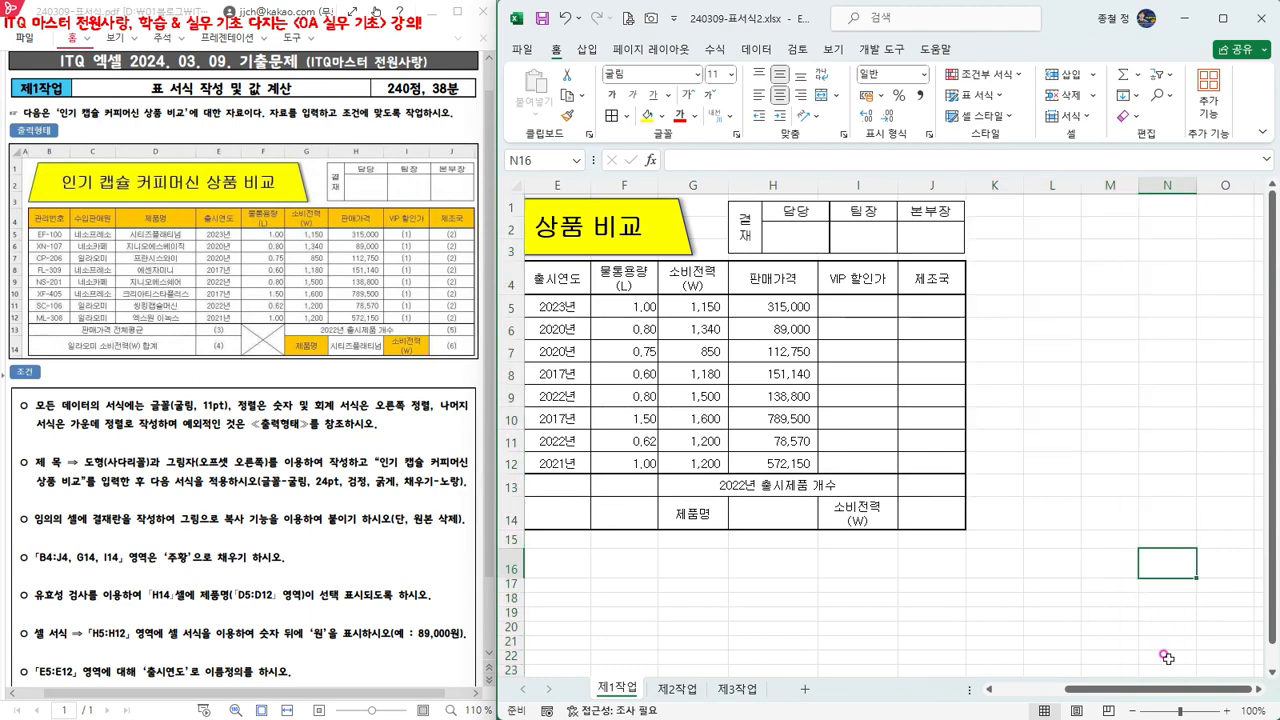
{"action": "left_click_drag", "start_coordinate": [1152, 693], "coordinate": [1082, 692]}
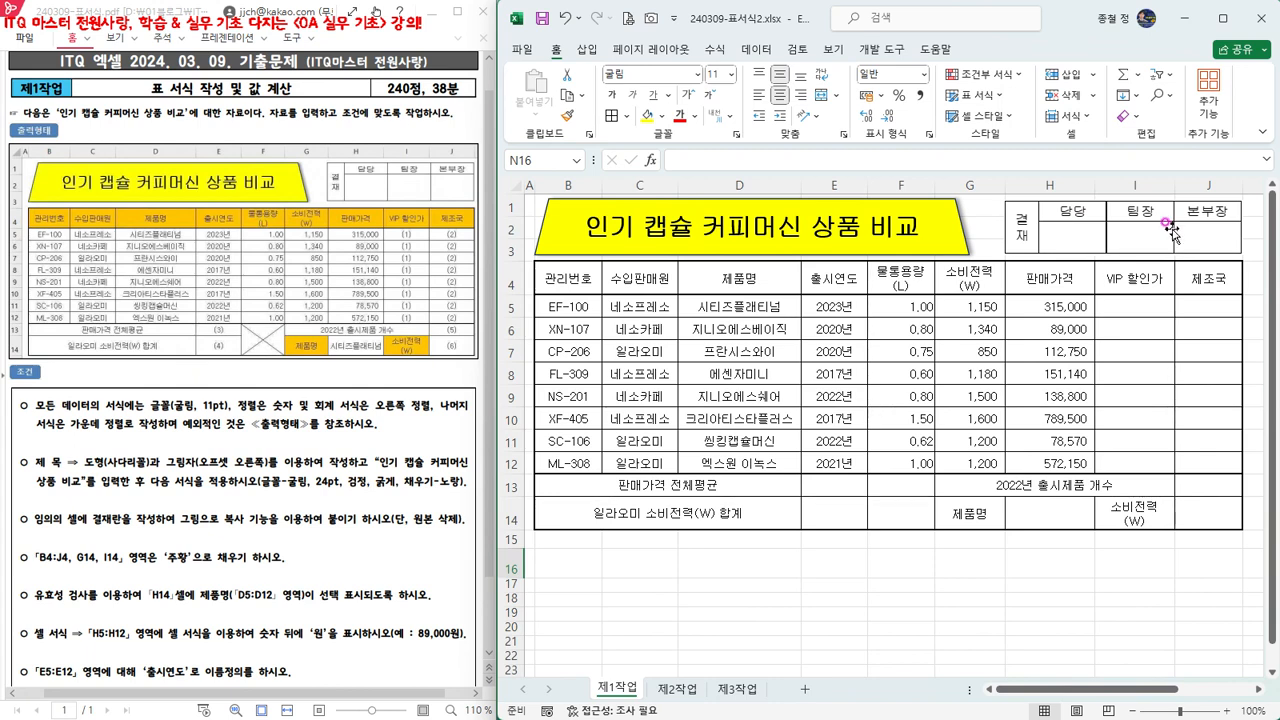
Step: Save a copy of the workbook to the desktop (바탕 화면) as 240309-표서식3.xlsx
{"action": "left_click", "coordinate": [522, 49]}
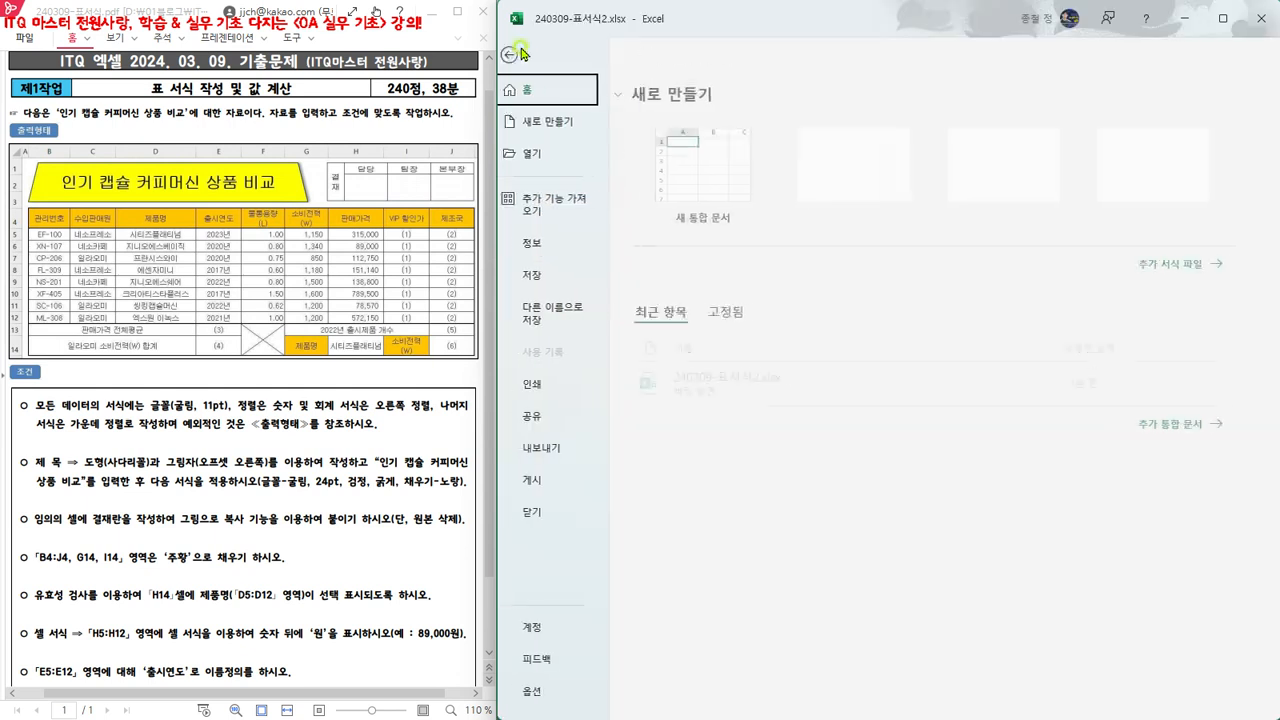
{"action": "left_click", "coordinate": [580, 314]}
{"action": "left_click", "coordinate": [695, 322]}
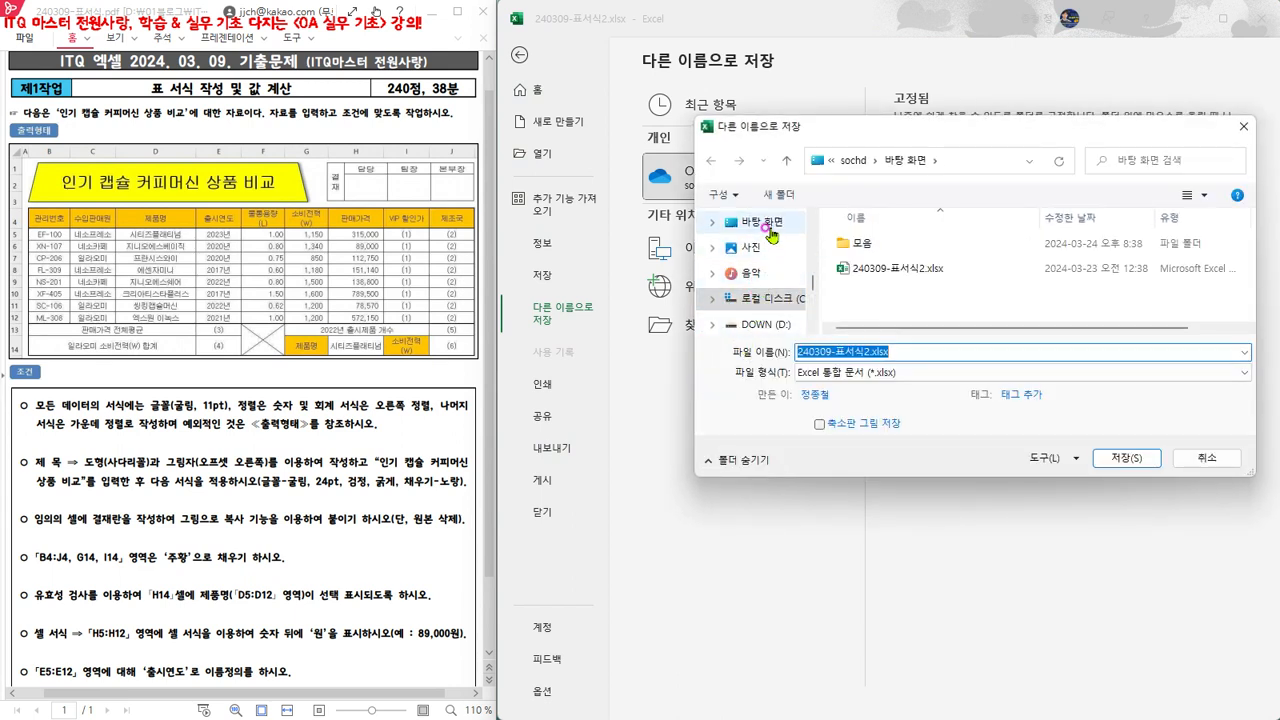
{"action": "left_click", "coordinate": [760, 222]}
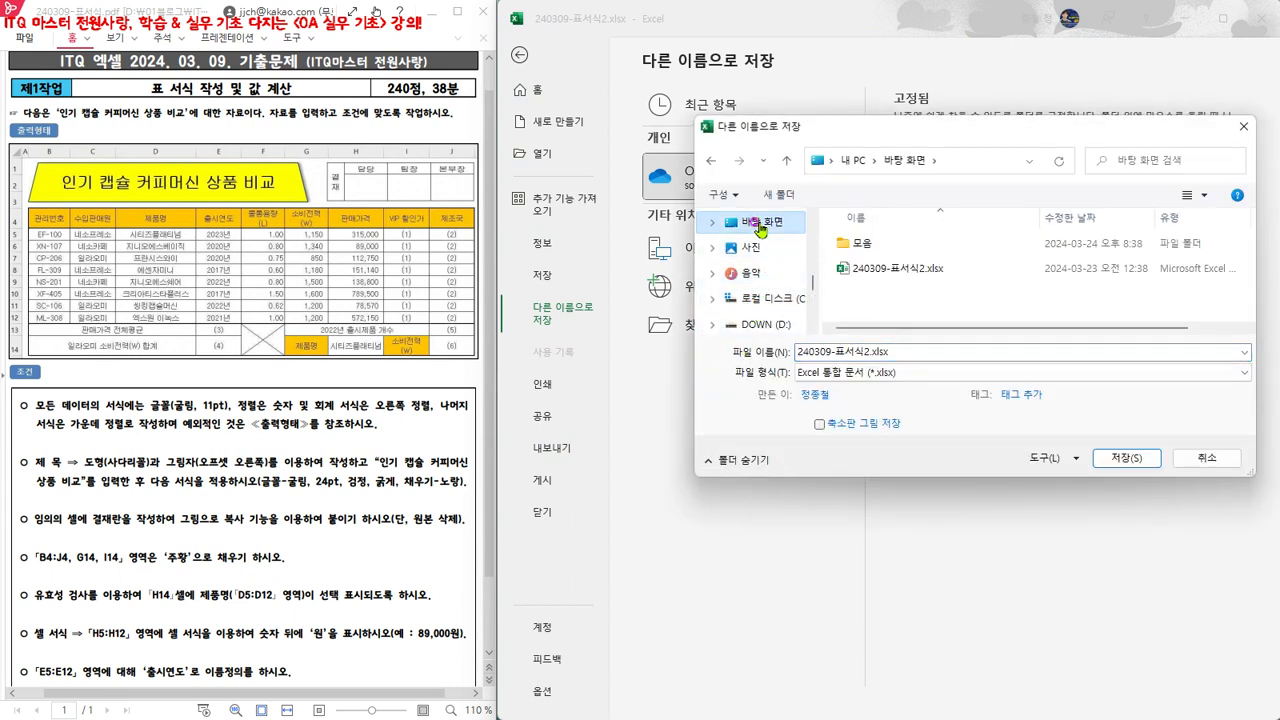
{"action": "double_click", "coordinate": [860, 350]}
{"action": "left_click", "coordinate": [863, 351]}
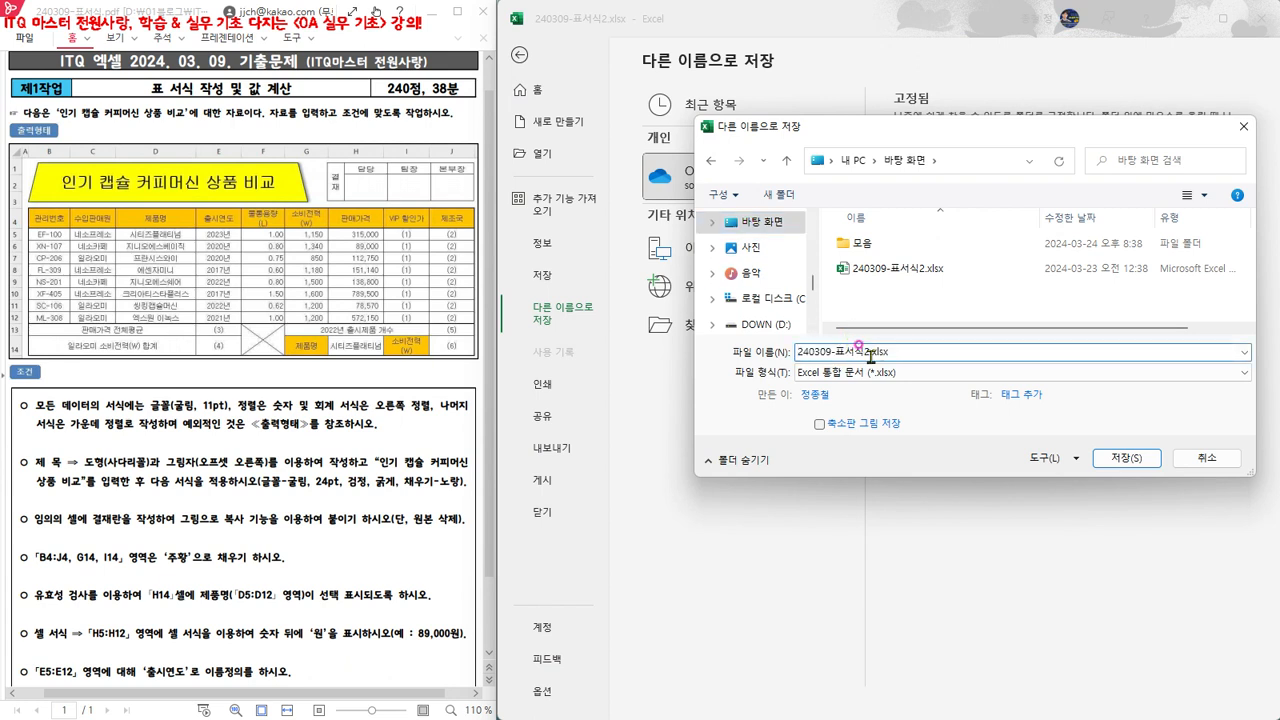
{"action": "key", "text": "Delete"}
{"action": "type", "text": "3"}
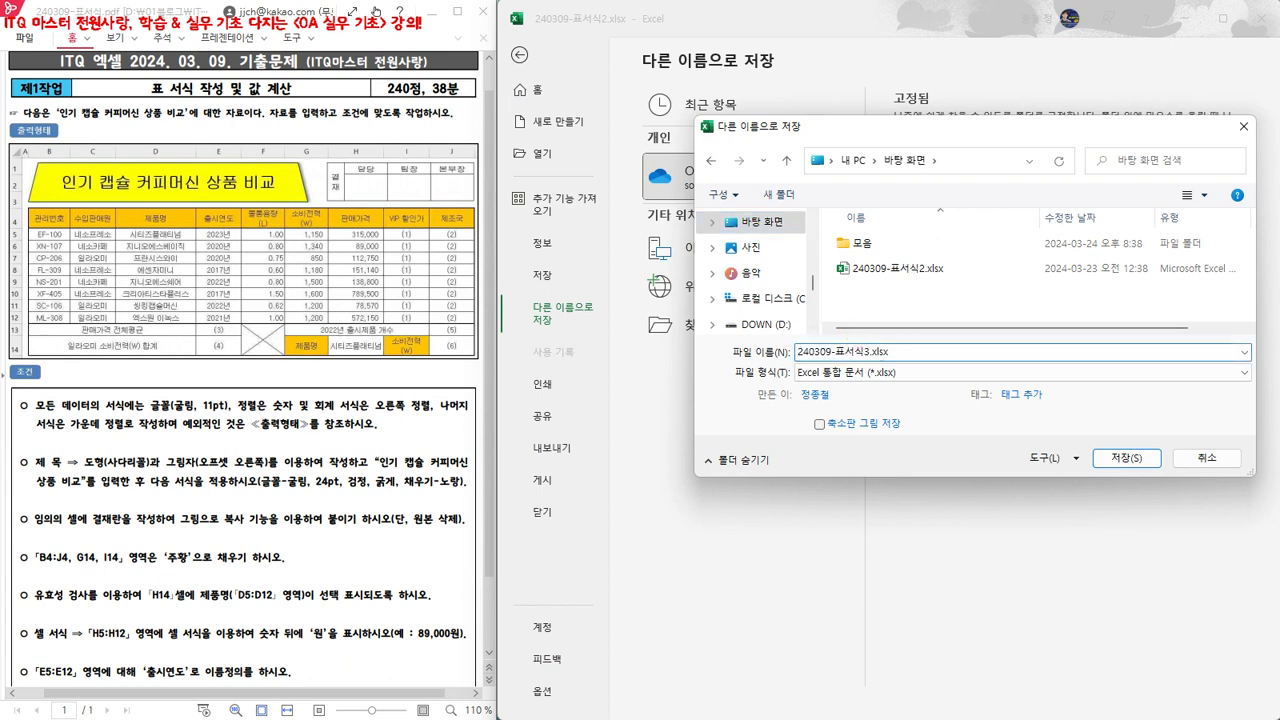
{"action": "left_click", "coordinate": [1127, 457]}
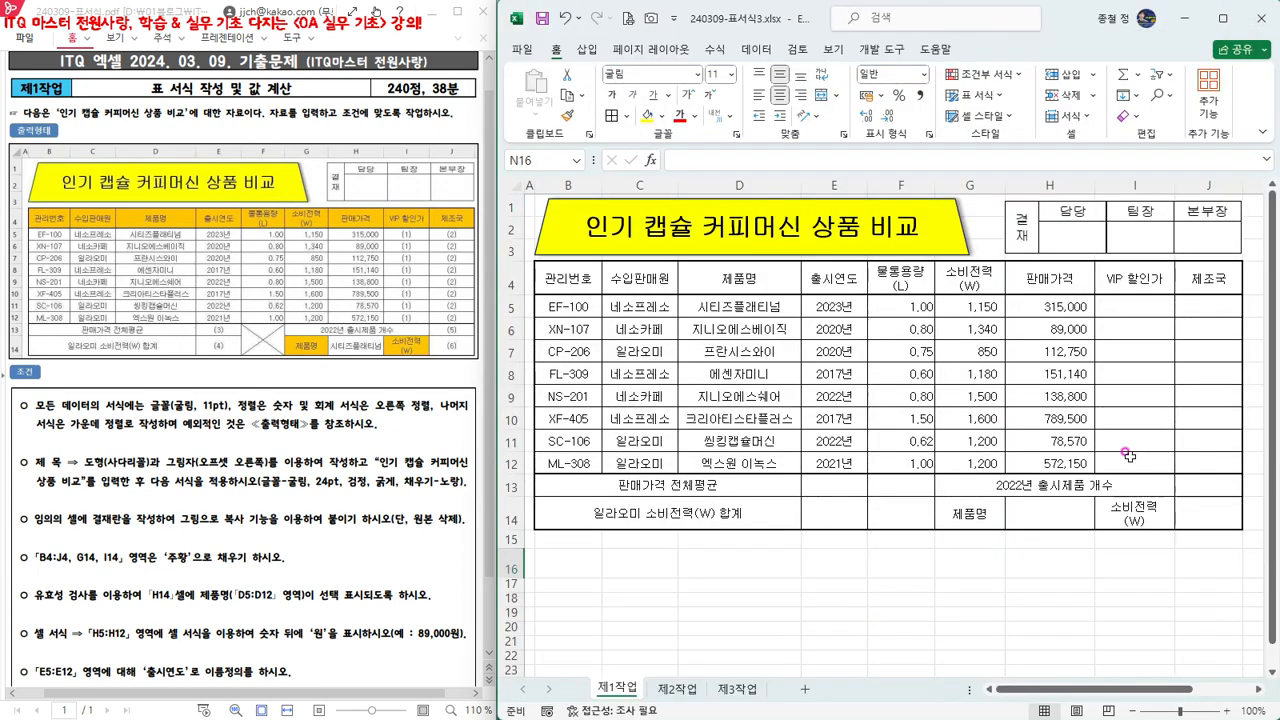